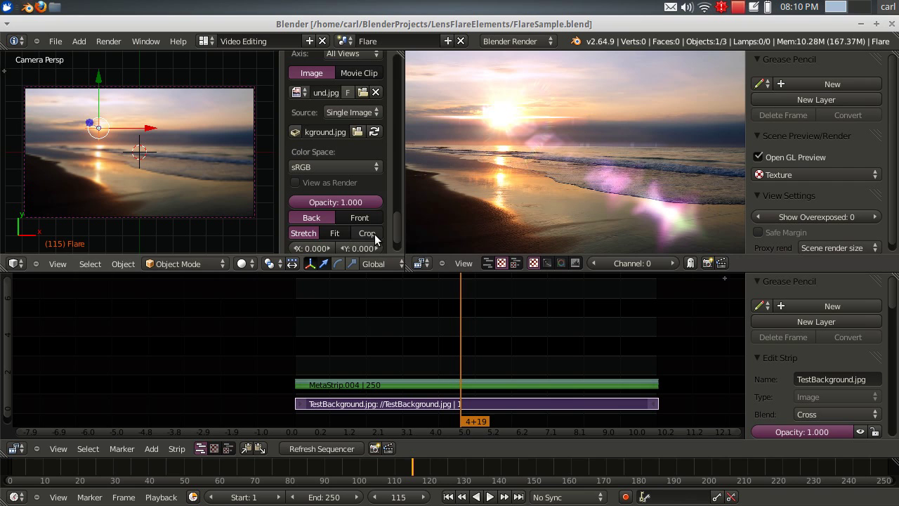
Open the screen layout list in the top header to pick the Default layout
left_click(204, 41)
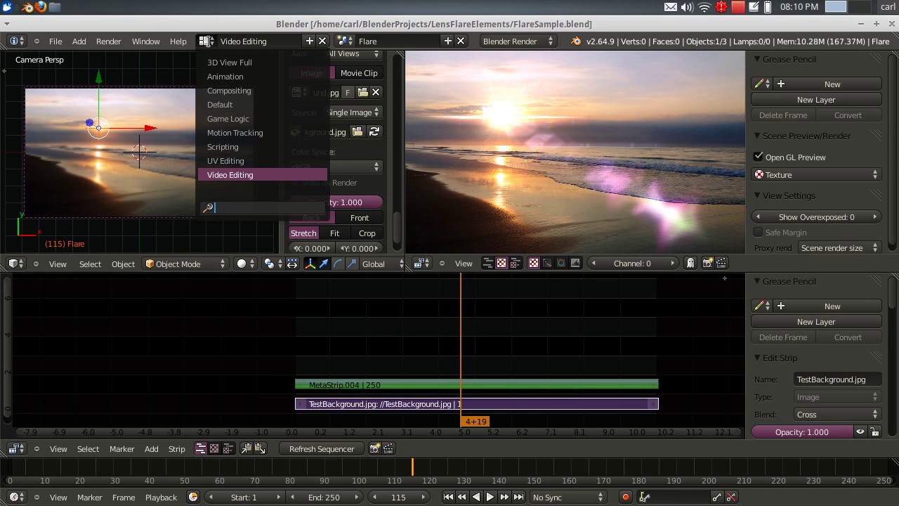
left_click(244, 103)
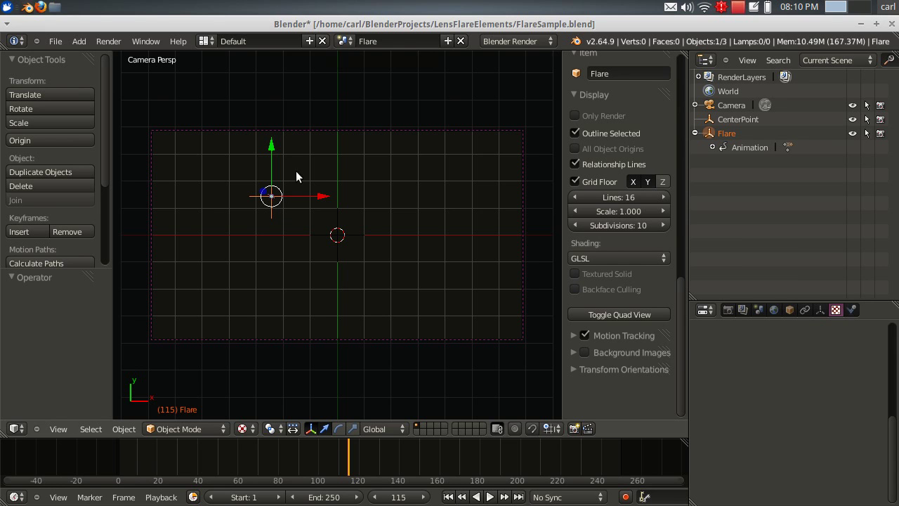
Pick CausticMain from the scene list to show the Caustic3.png plane
left_click(346, 41)
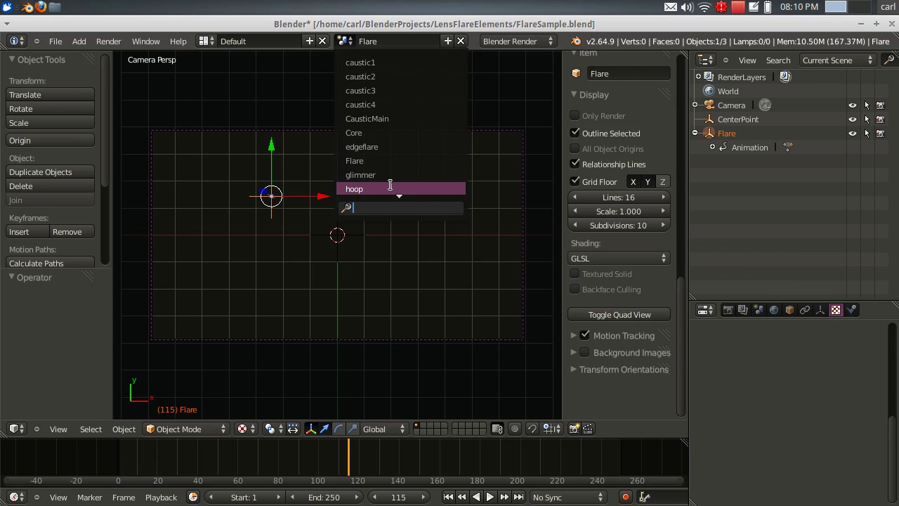
mouse_move(397, 196)
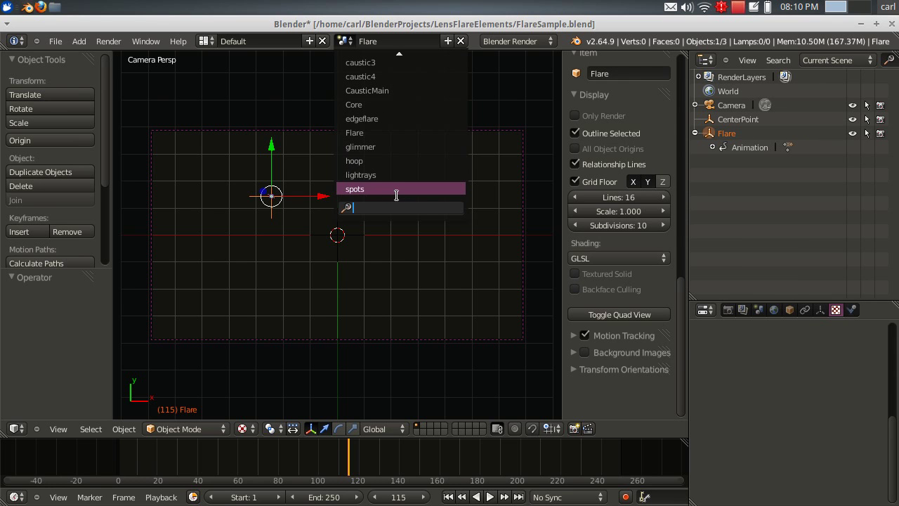
mouse_move(399, 54)
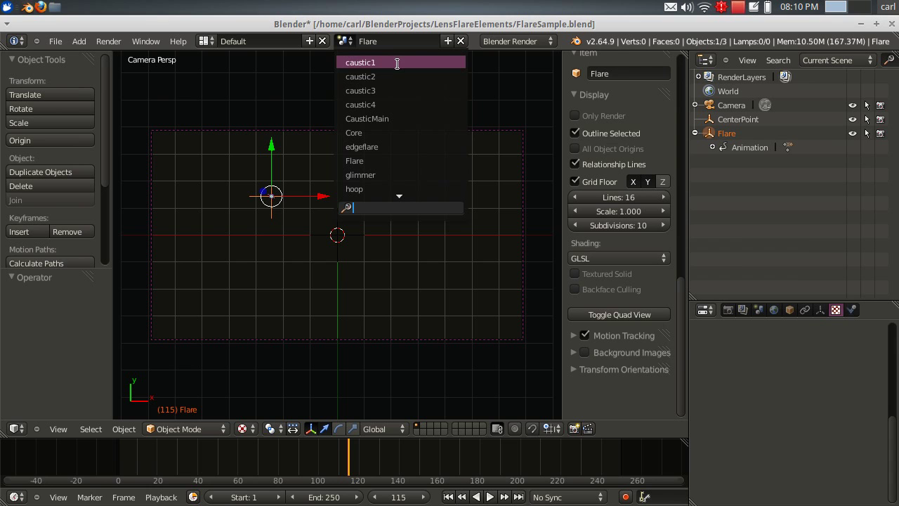
left_click(377, 118)
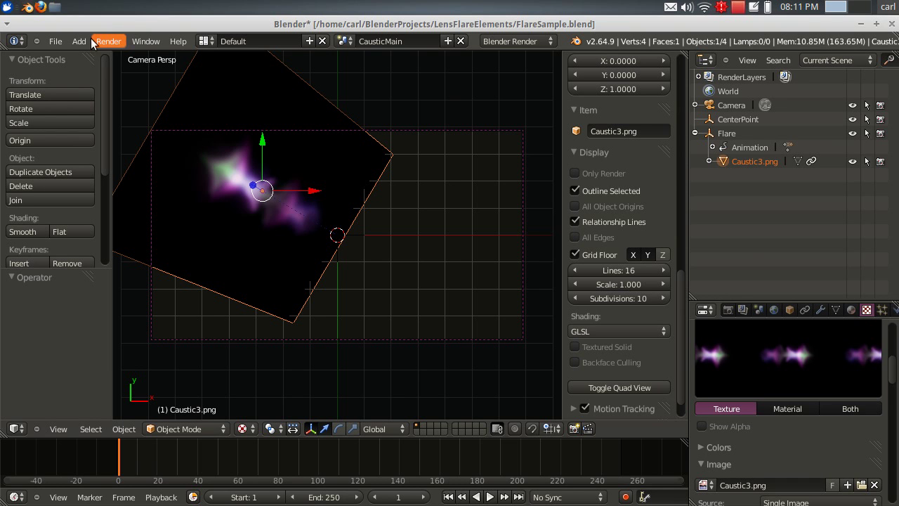
left_click(55, 41)
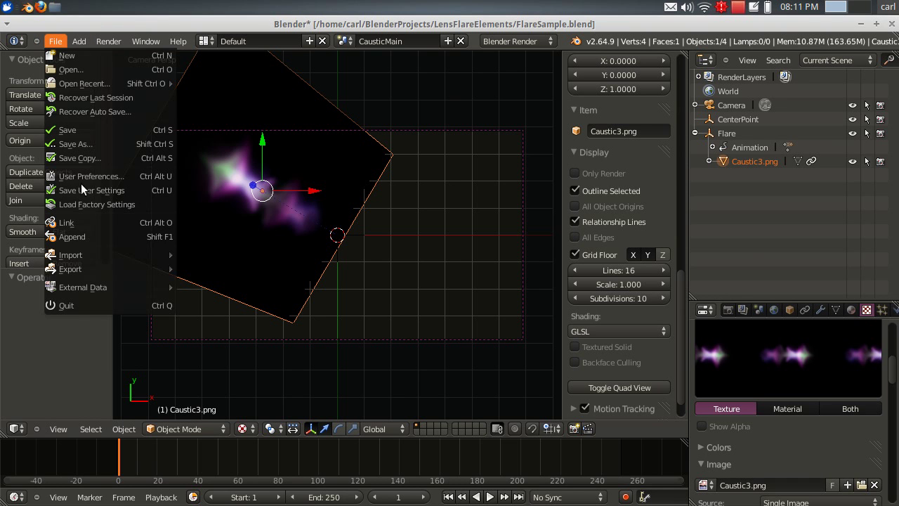
mouse_move(101, 252)
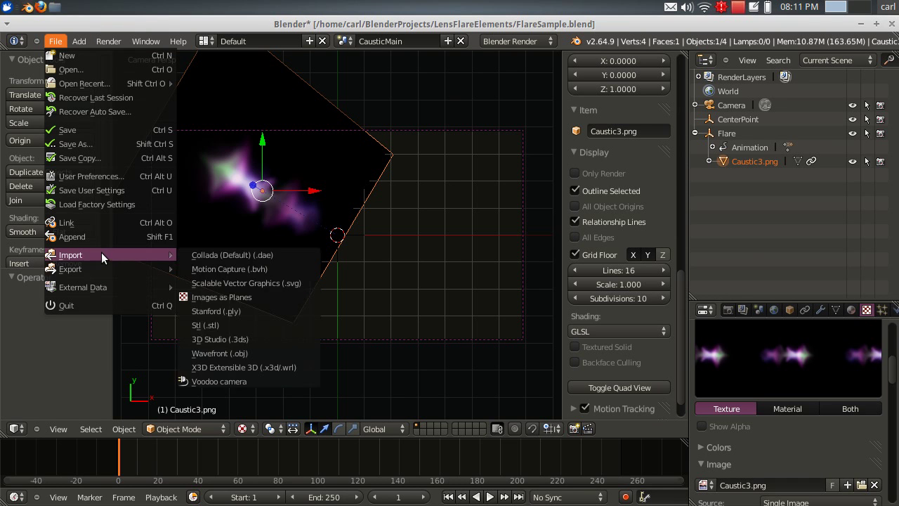
left_click(244, 294)
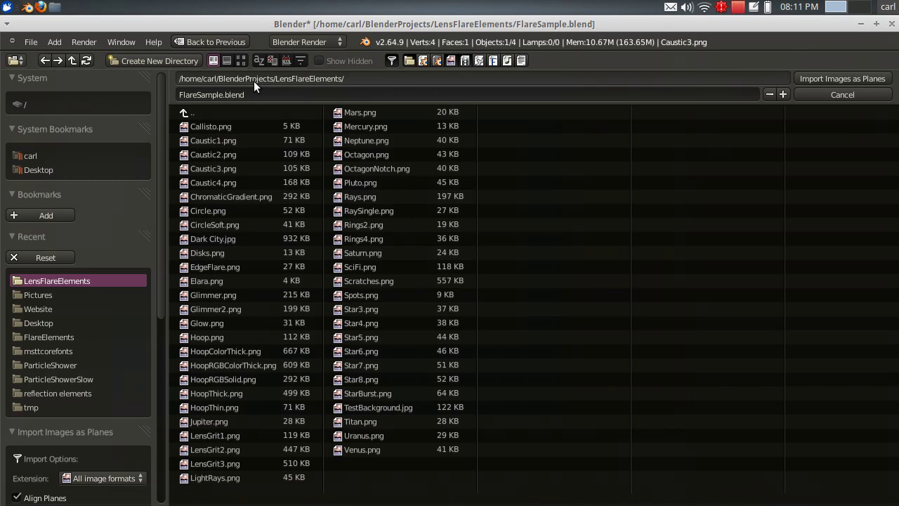
left_click(241, 61)
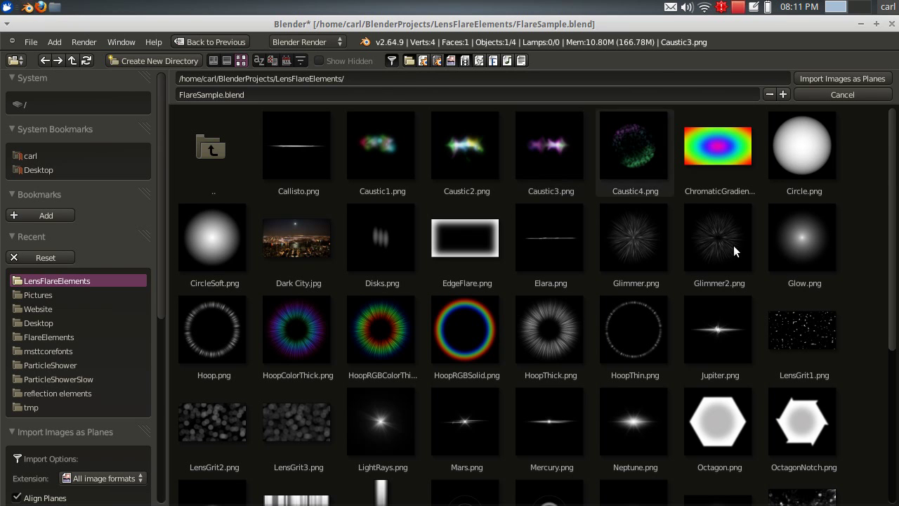
scroll(562, 271, "down", 5)
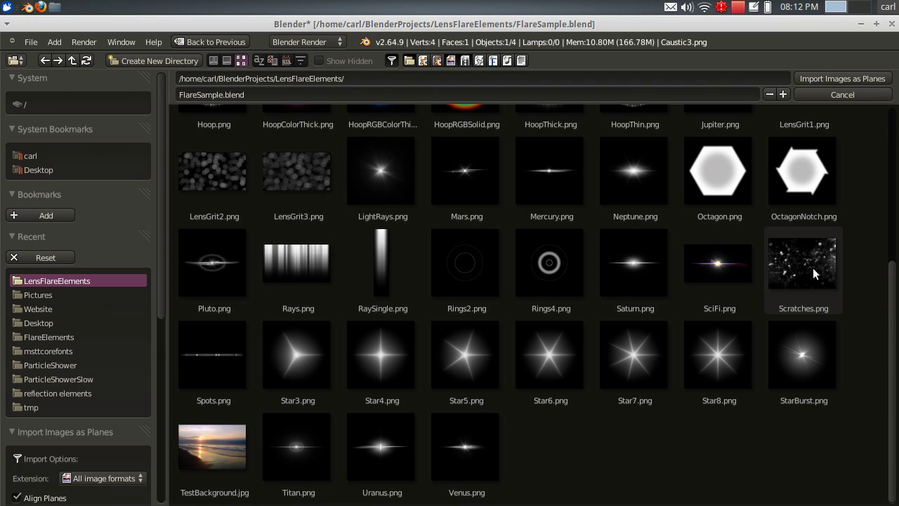
scroll(807, 267, "up", 5)
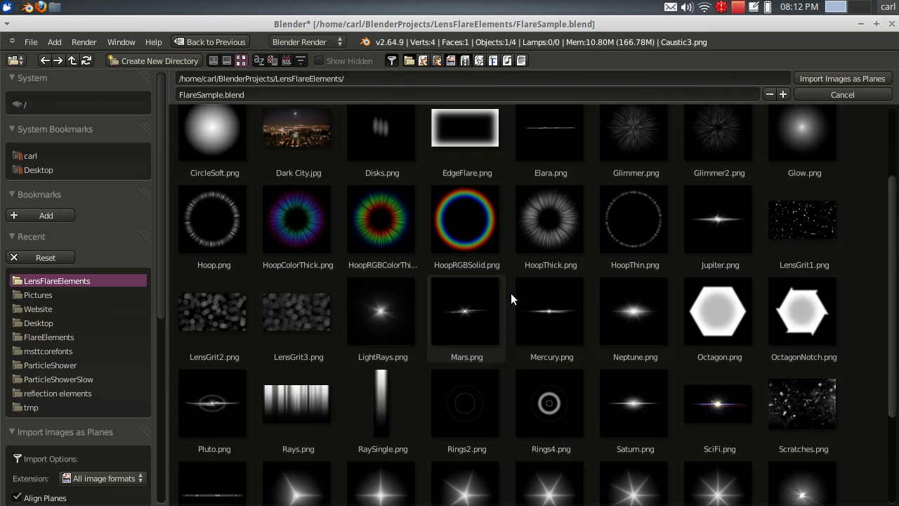
scroll(512, 292, "up", 3)
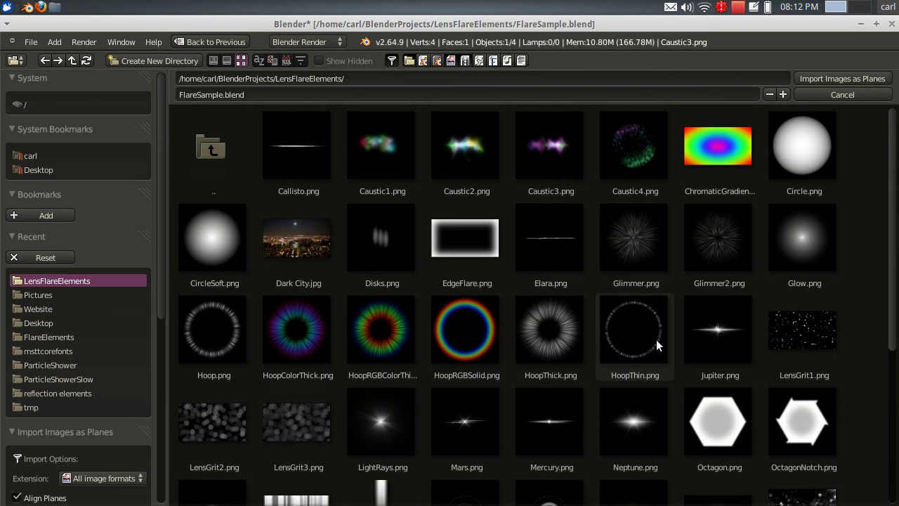
scroll(483, 239, "down", 8)
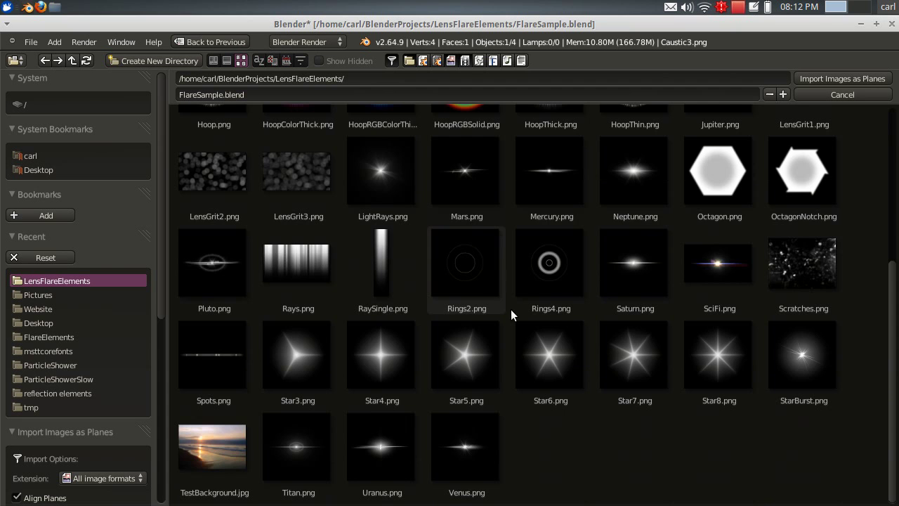
scroll(512, 310, "up", 8)
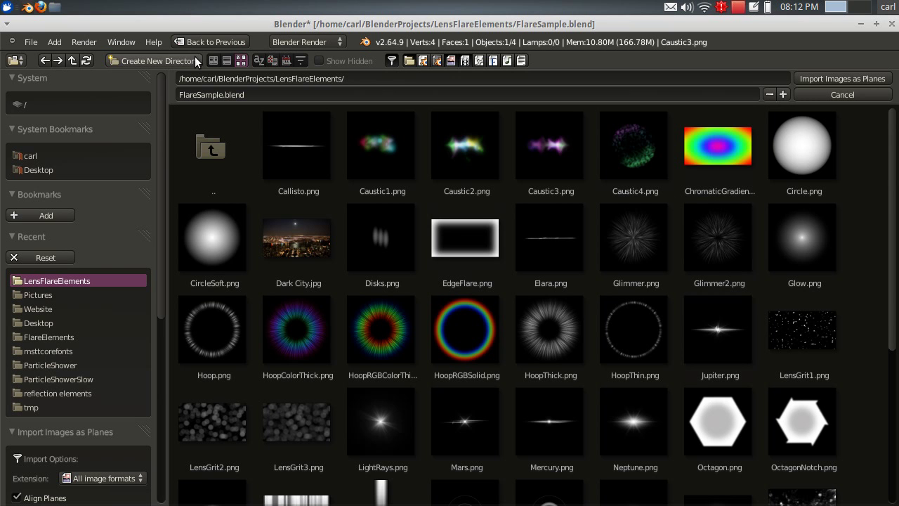
left_click(842, 78)
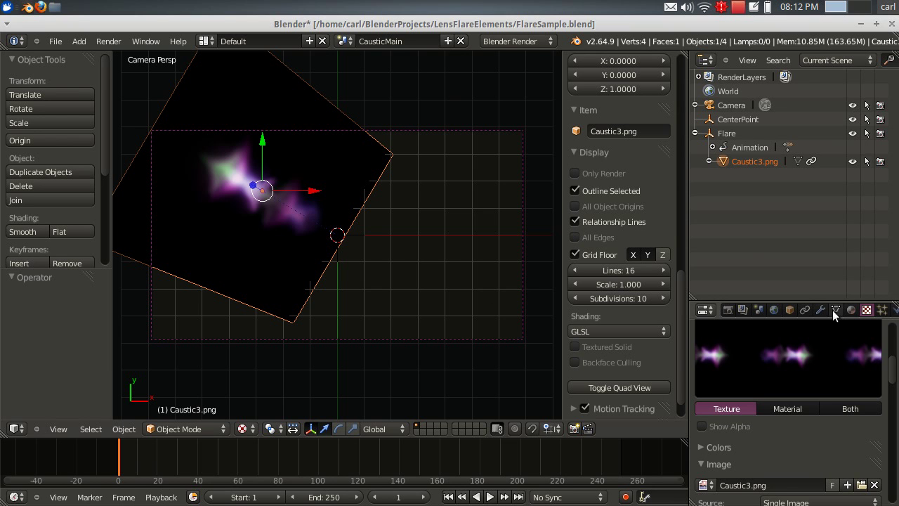
Inspect the plane's TrackTo constraint aimed at CenterPoint, then return to the camera view
left_click(805, 310)
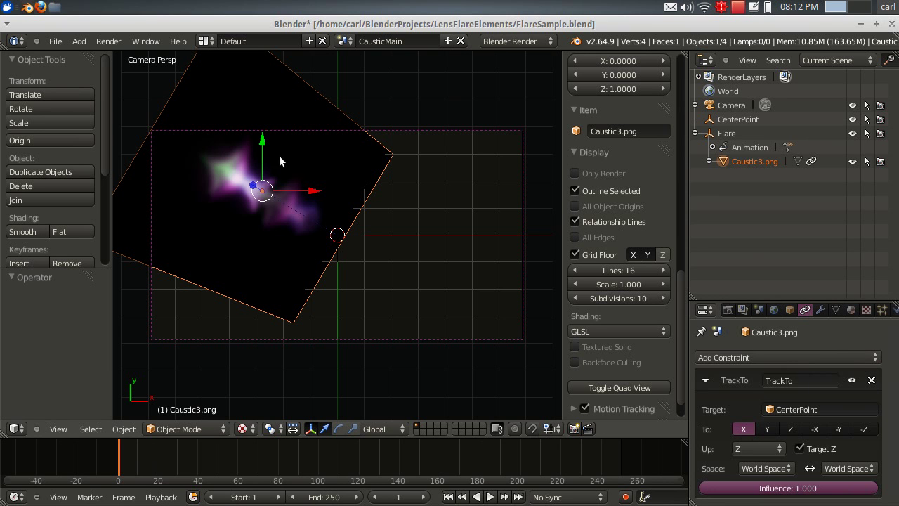
middle_click_drag(355, 261, 352, 237)
right_click(352, 233)
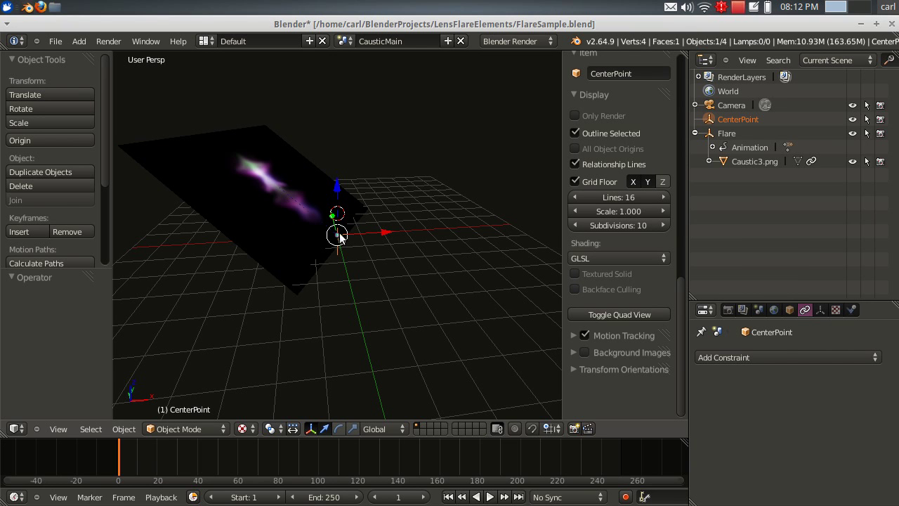
left_click(61, 427)
left_click(71, 381)
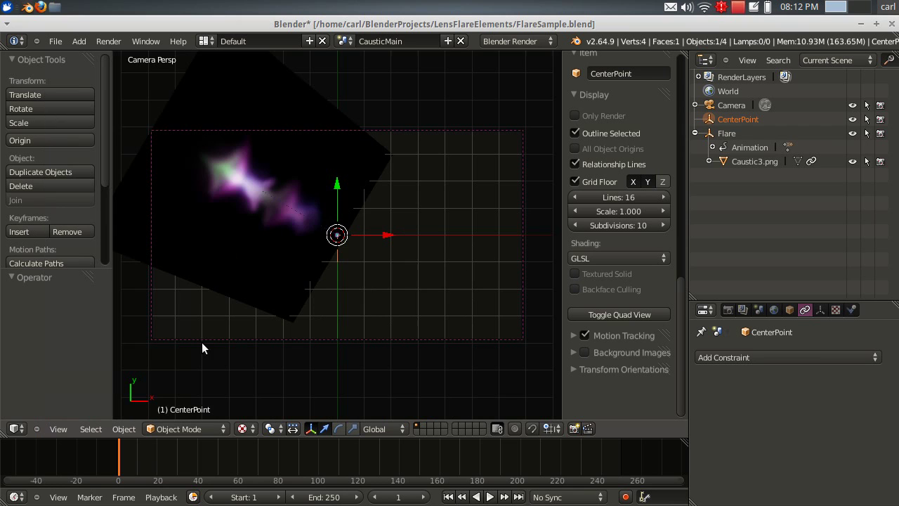
Select Flare and slide it back and forth along X, ending near X -0.262
left_click(727, 133)
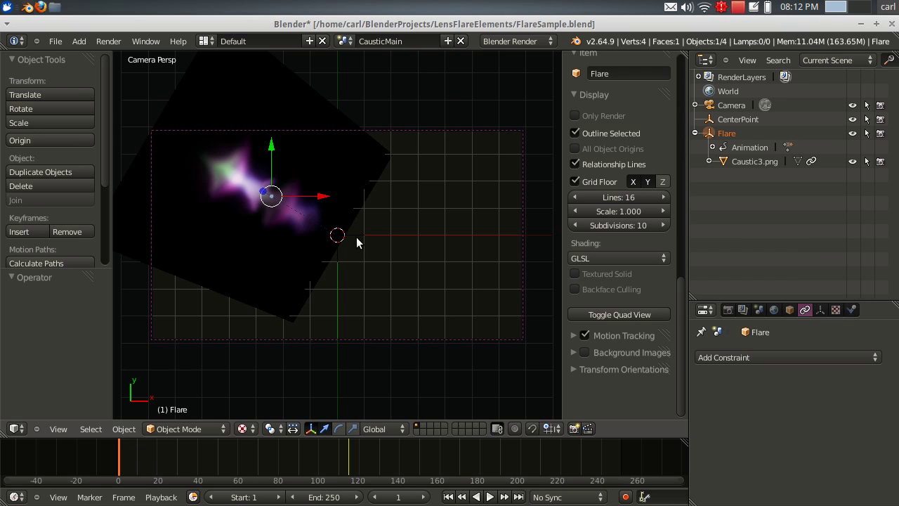
left_click_drag(325, 196, 280, 212)
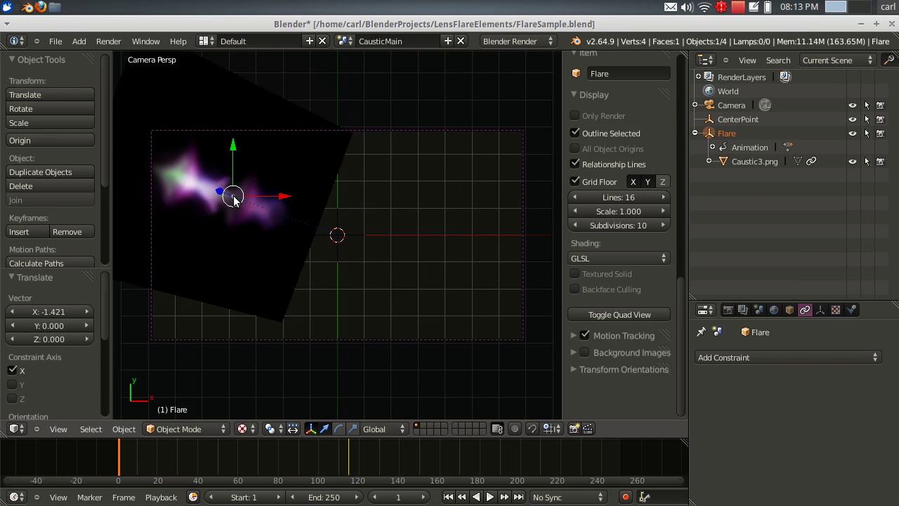
left_click_drag(285, 196, 295, 222)
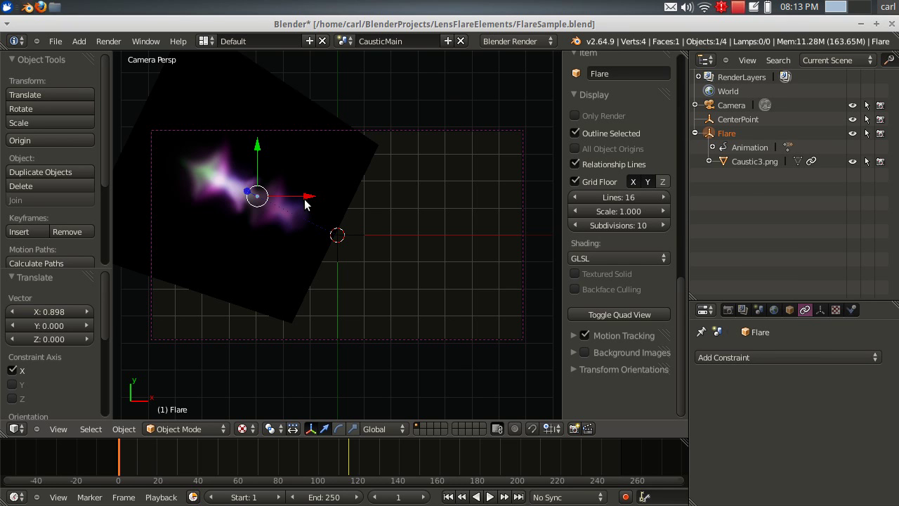
left_click_drag(307, 200, 254, 228)
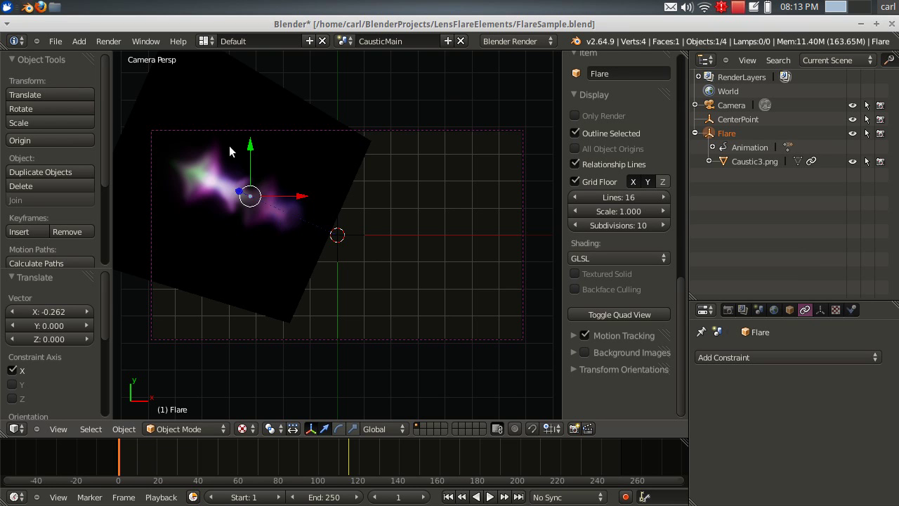
key("g")
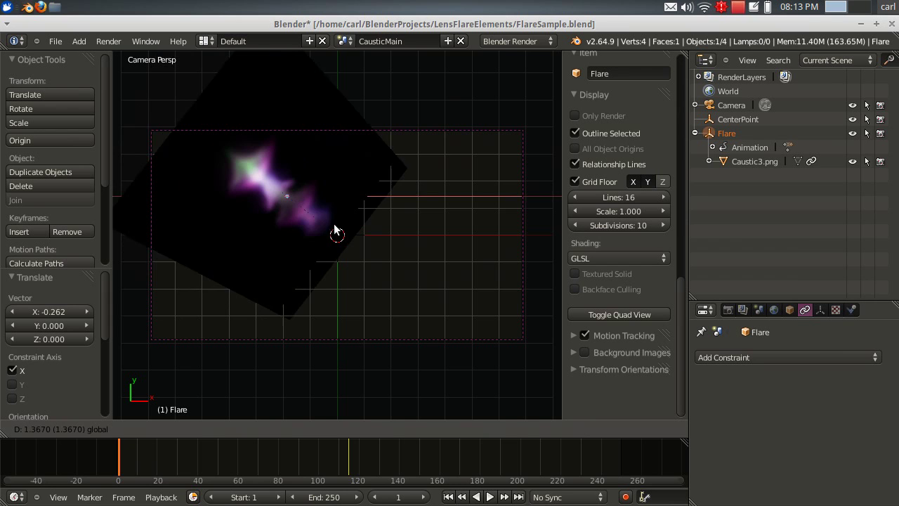
Confirm the flare's new position and switch to the Flare scene
left_click(304, 222)
left_click(345, 41)
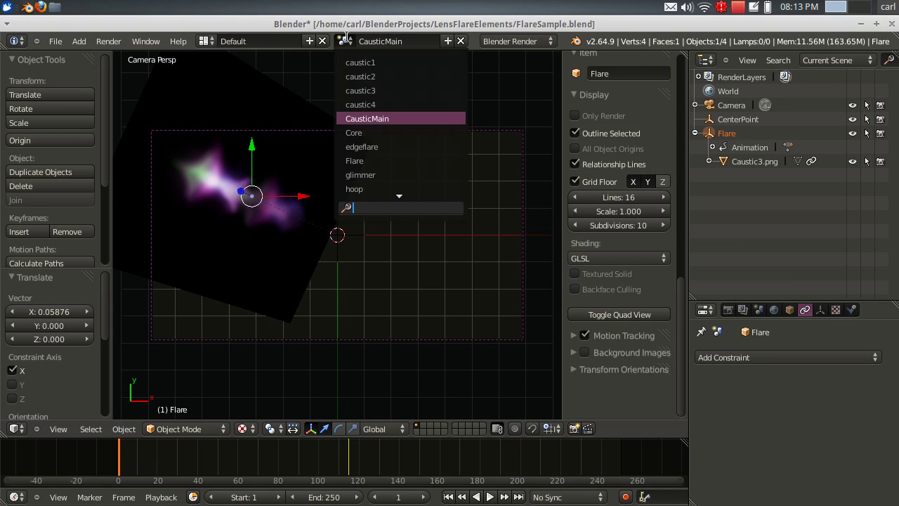
left_click(369, 161)
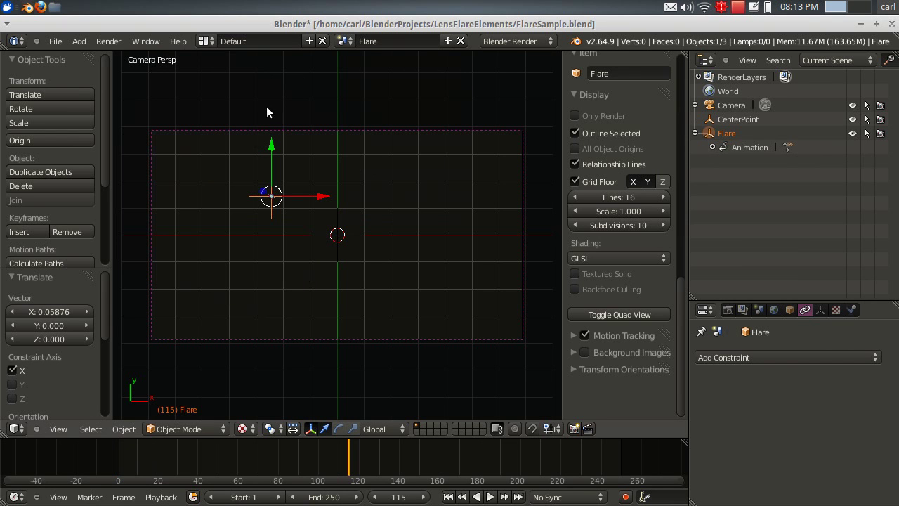
Switch to the Video Editing layout to preview the flare over the beach photo
left_click(206, 42)
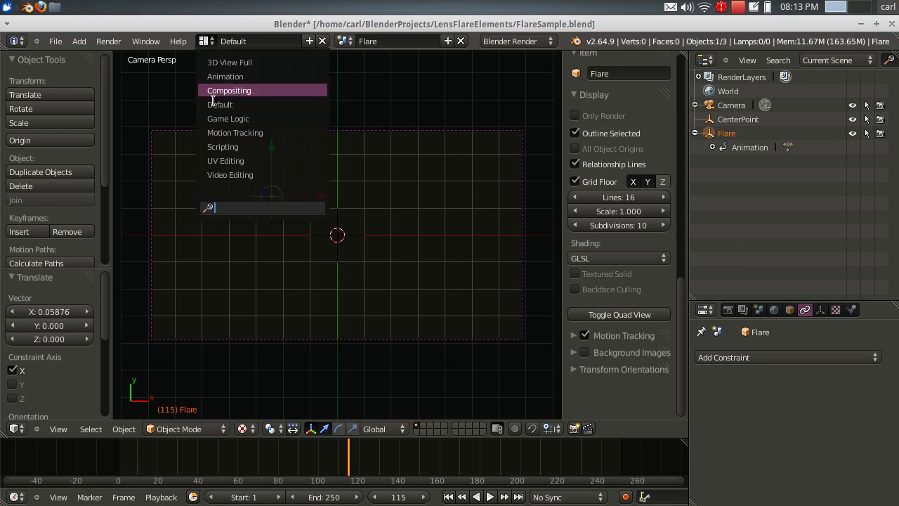
left_click(235, 174)
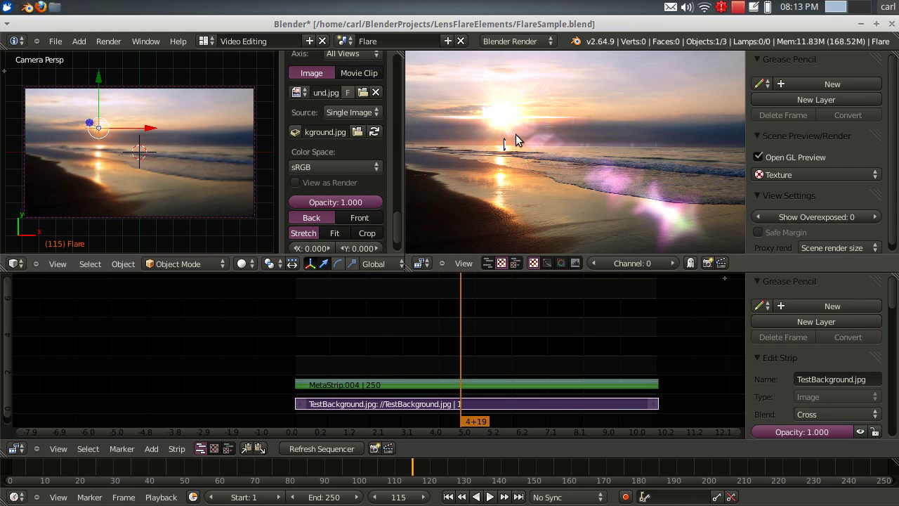
scroll(672, 192, "down", 1)
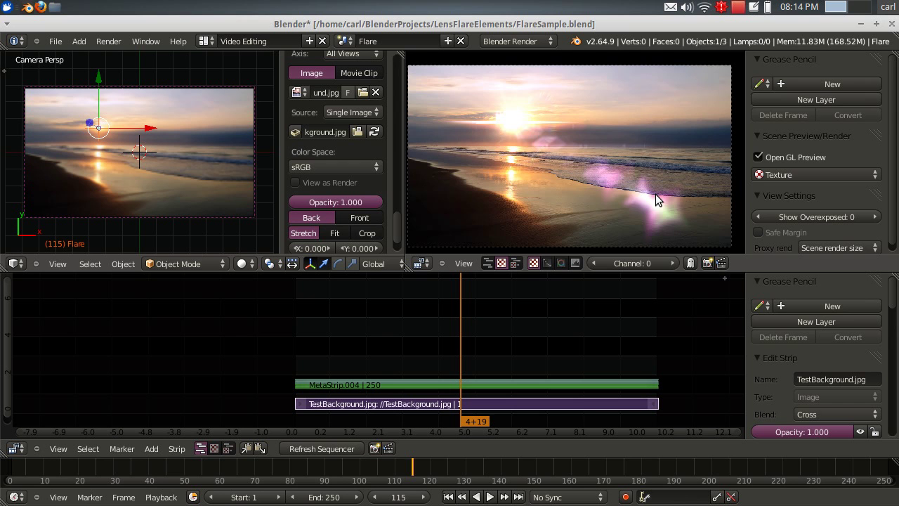
scroll(642, 207, "up", 1)
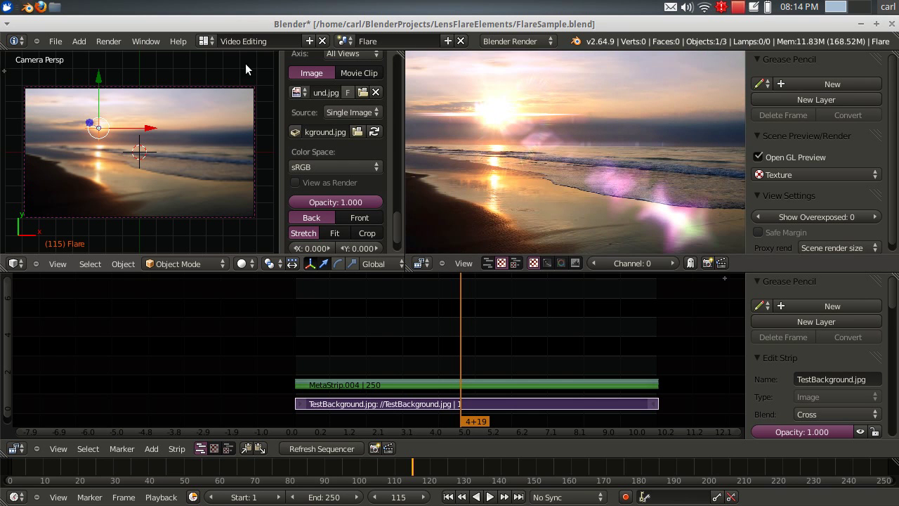
Return to the Default layout and switch to the hoop scene
left_click(204, 40)
left_click(223, 104)
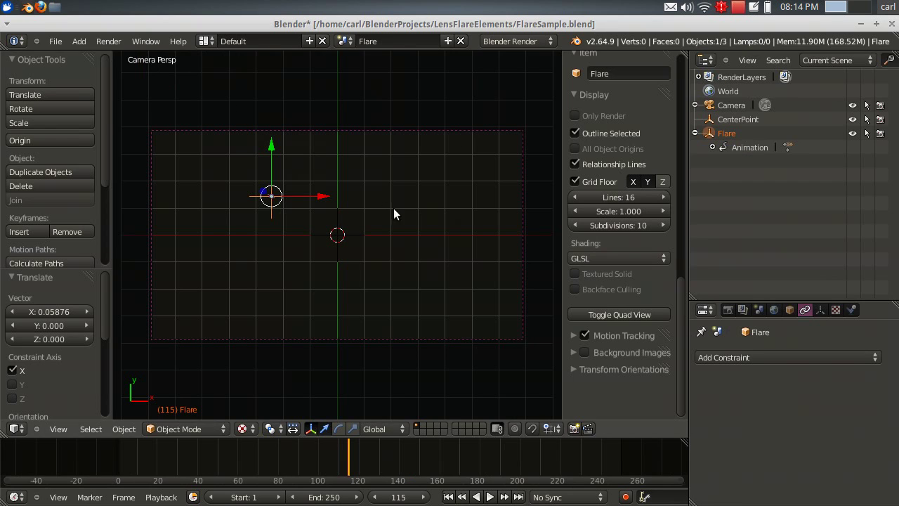
left_click(344, 41)
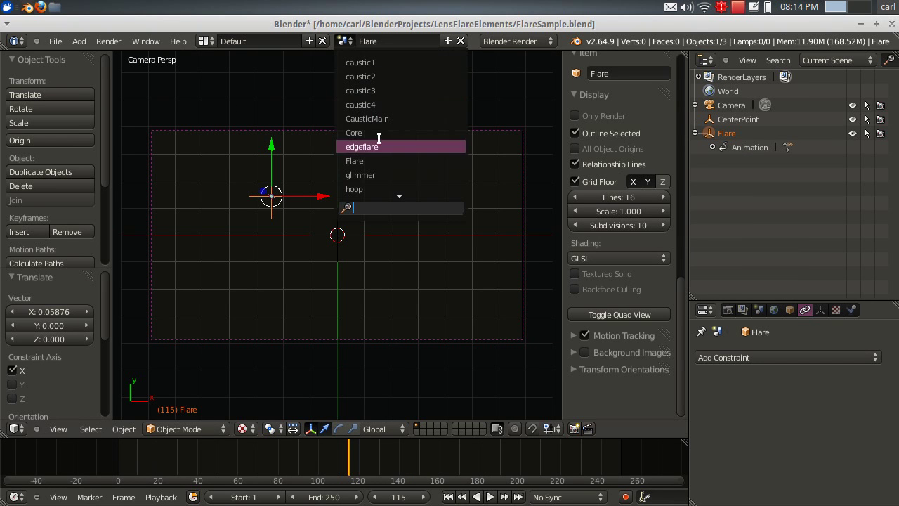
left_click(394, 189)
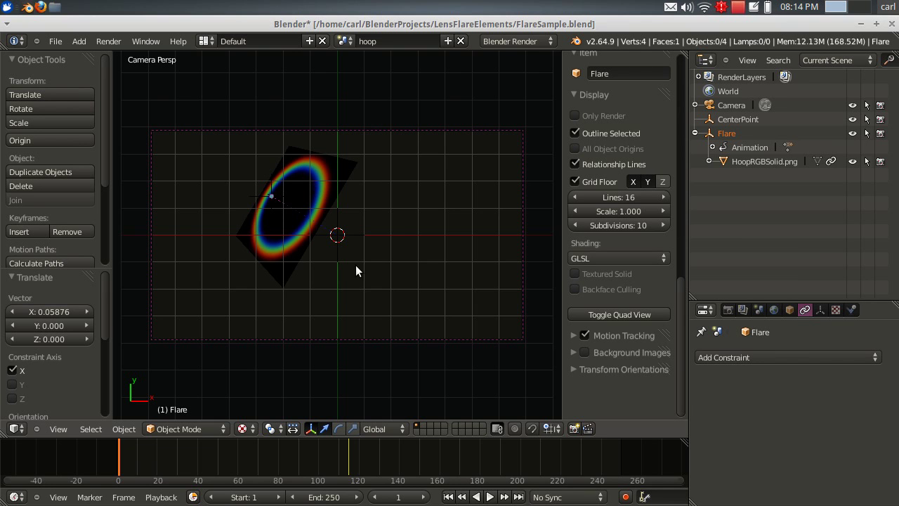
Move the Flare object along X and Y to X 0, Y -1.414, then orbit to view the hoop
scroll(355, 265, "up", 2)
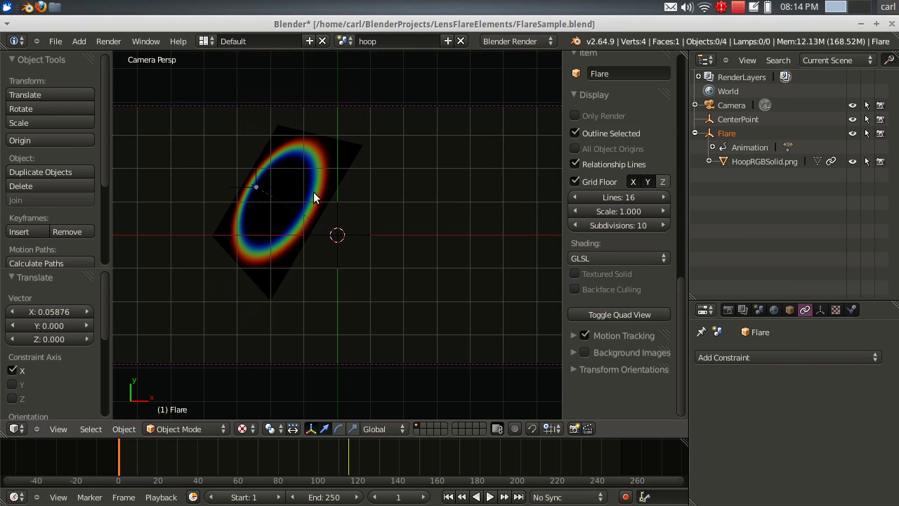
right_click(269, 185)
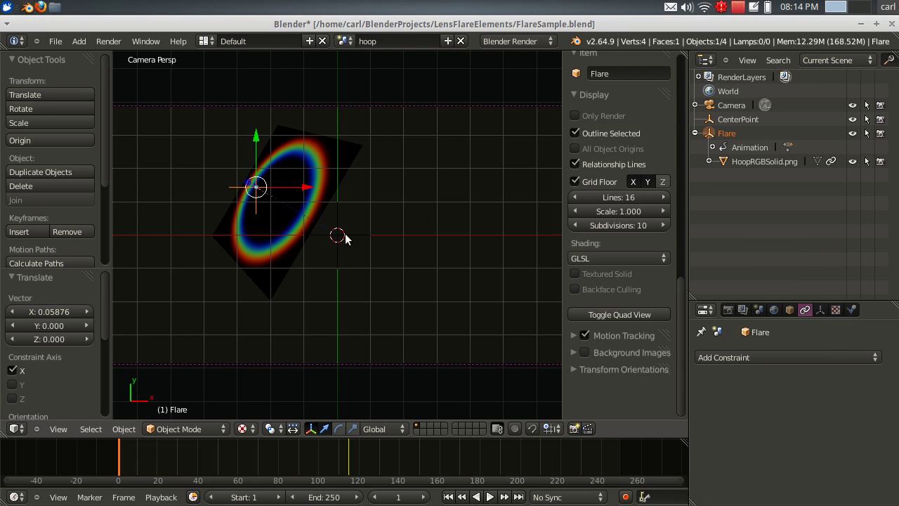
left_click_drag(311, 196, 376, 188)
left_click_drag(339, 142, 321, 184)
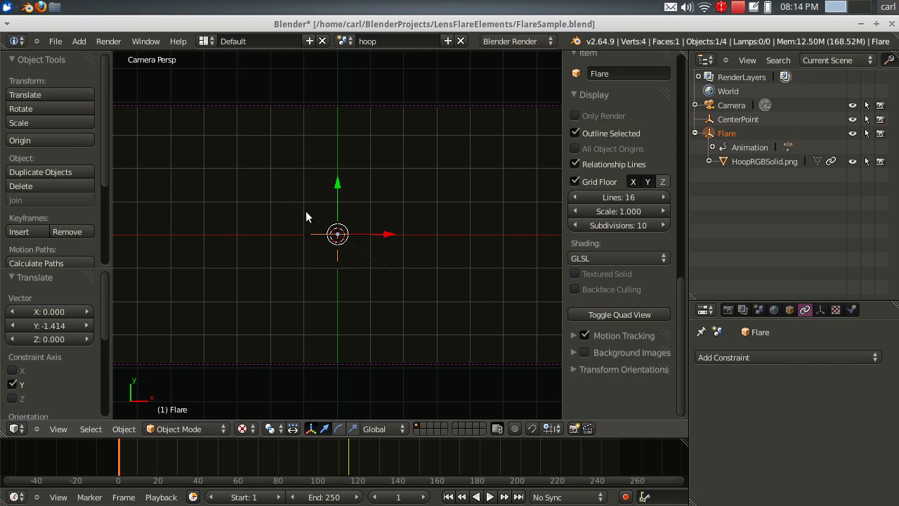
middle_click_drag(368, 233, 285, 190)
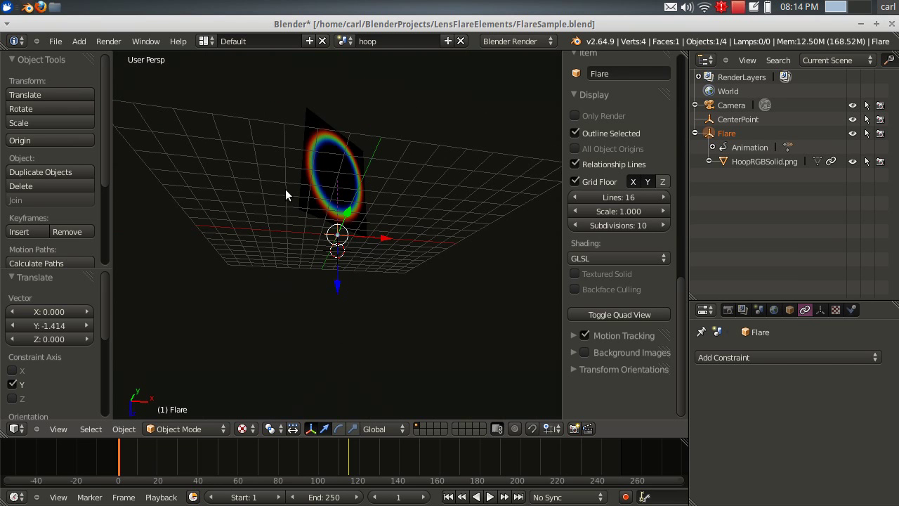
Set the hoop scene's 3D view back to the camera view and bring up the scene list
left_click(62, 429)
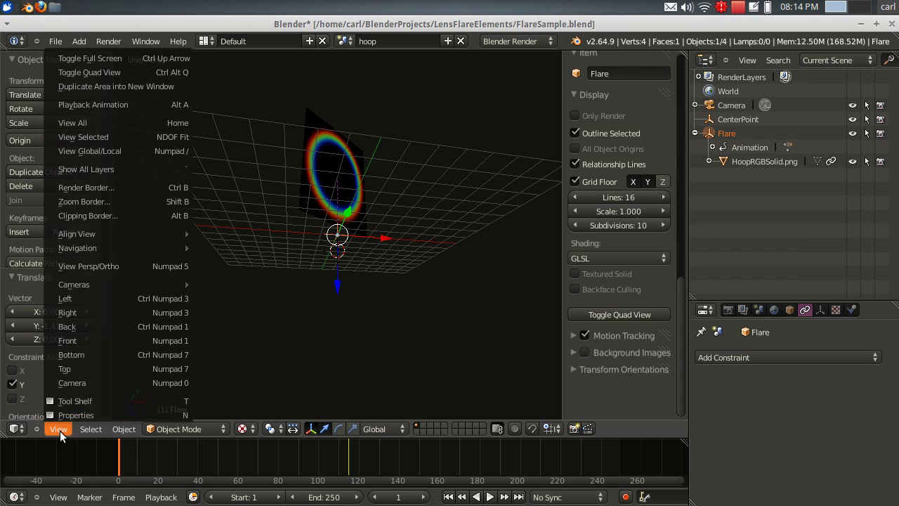
left_click(69, 380)
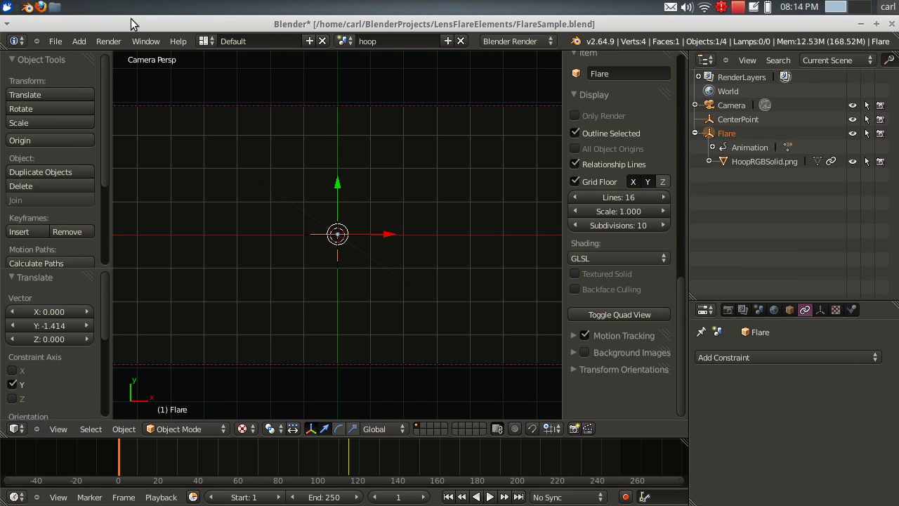
left_click(59, 41)
left_click(344, 40)
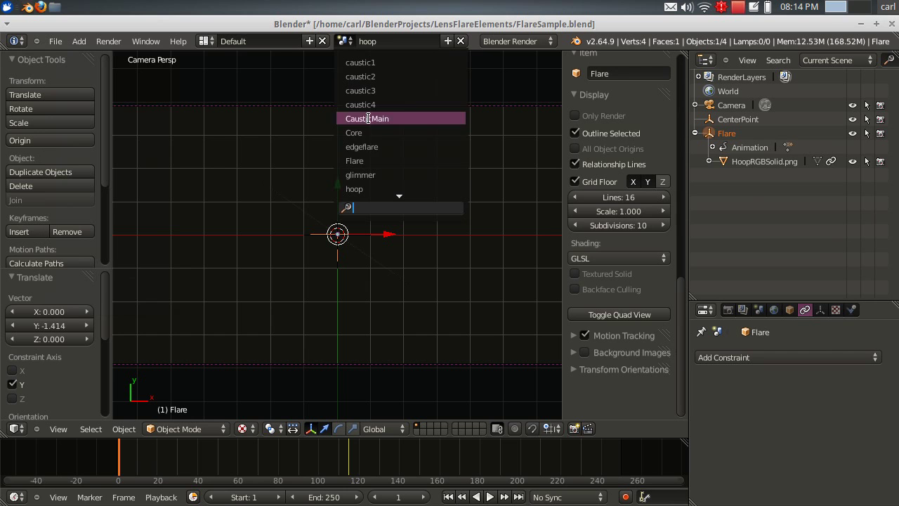
Select the glimmer scene and zoom the viewport to inspect the Glimmer2.png starburst plane
left_click(377, 175)
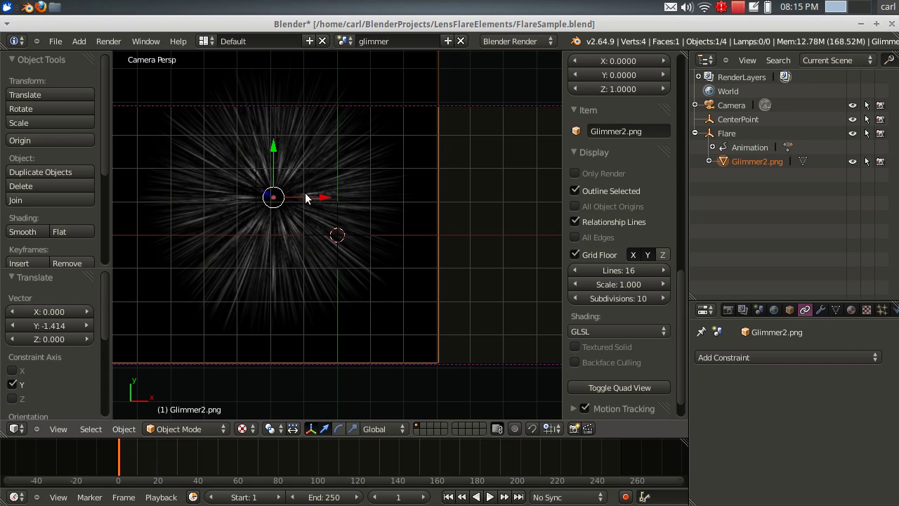
scroll(358, 198, "down", 1)
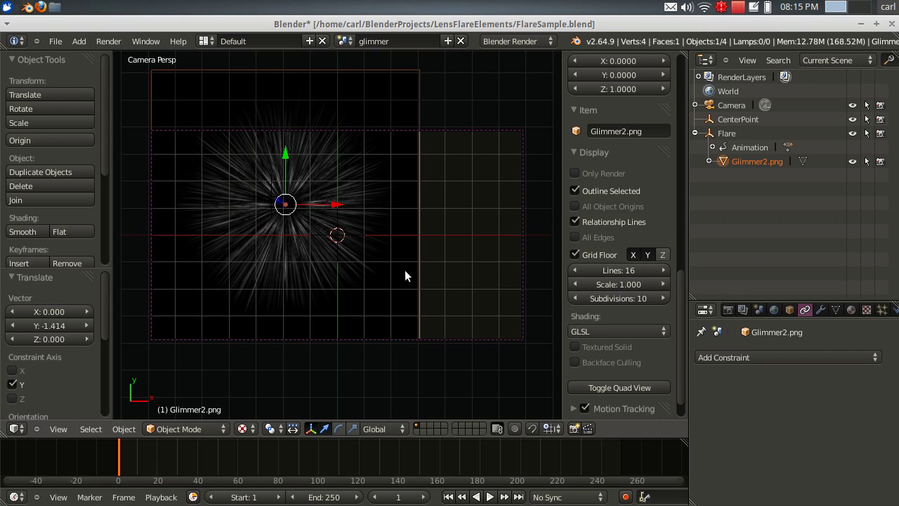
scroll(404, 270, "up", 3)
scroll(379, 269, "down", 2)
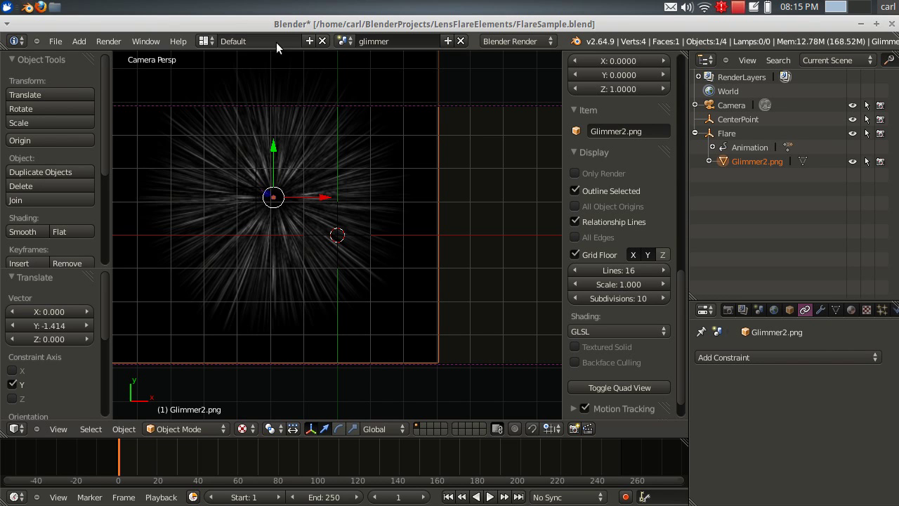
left_click(212, 41)
Return to Video Editing and pan and zoom the preview and strip timeline around the flare strips
left_click(238, 173)
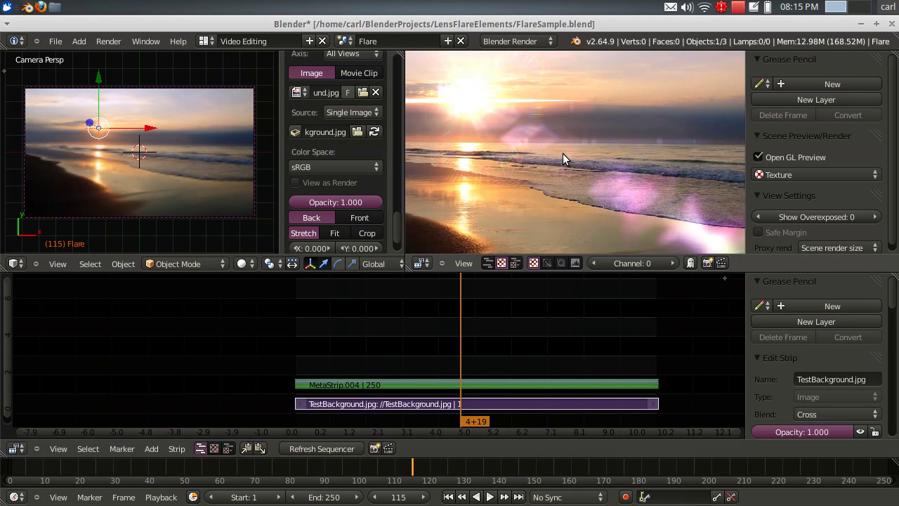
scroll(562, 153, "up", 3)
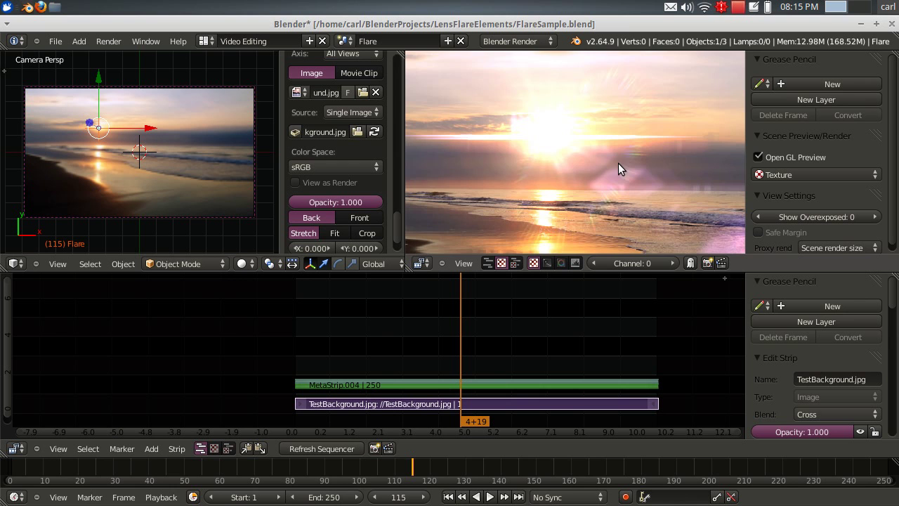
middle_click_drag(660, 166, 561, 137)
scroll(562, 137, "down", 1)
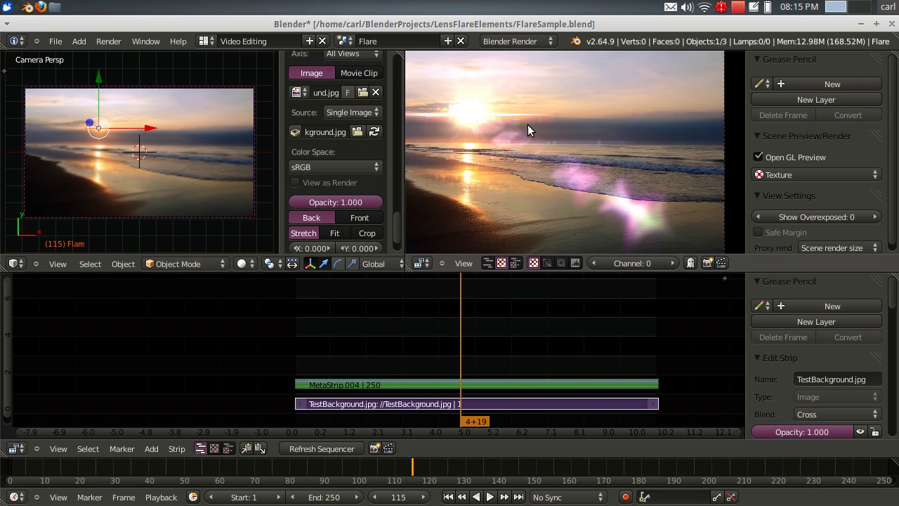
scroll(540, 152, "up", 3)
scroll(539, 152, "down", 5)
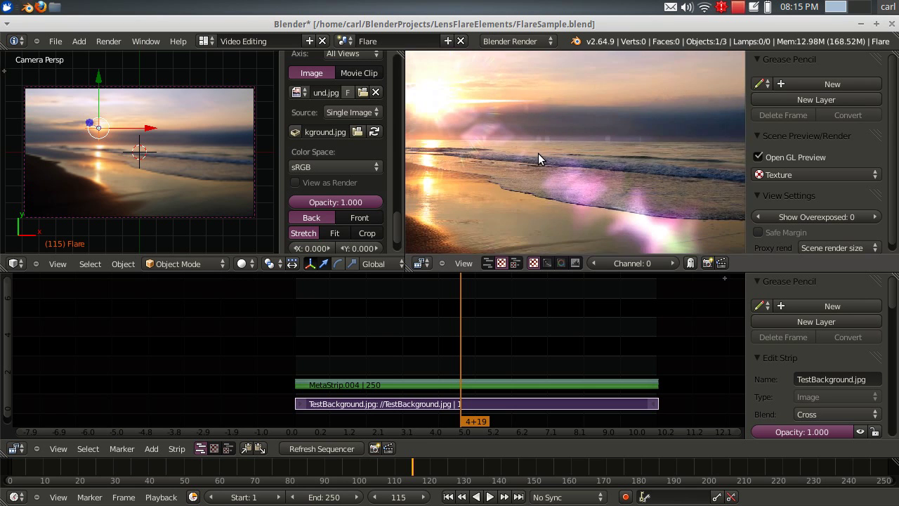
scroll(537, 151, "up", 1)
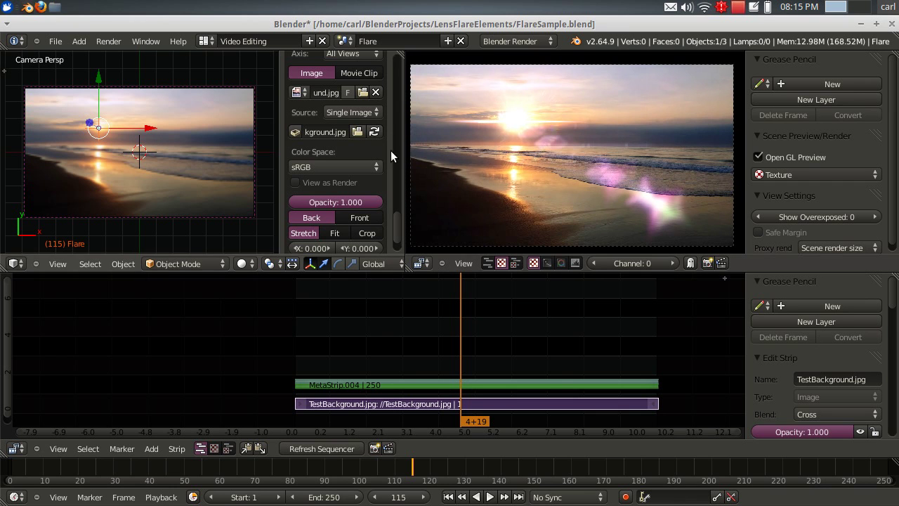
middle_click_drag(556, 376, 476, 292)
scroll(427, 366, "up", 2)
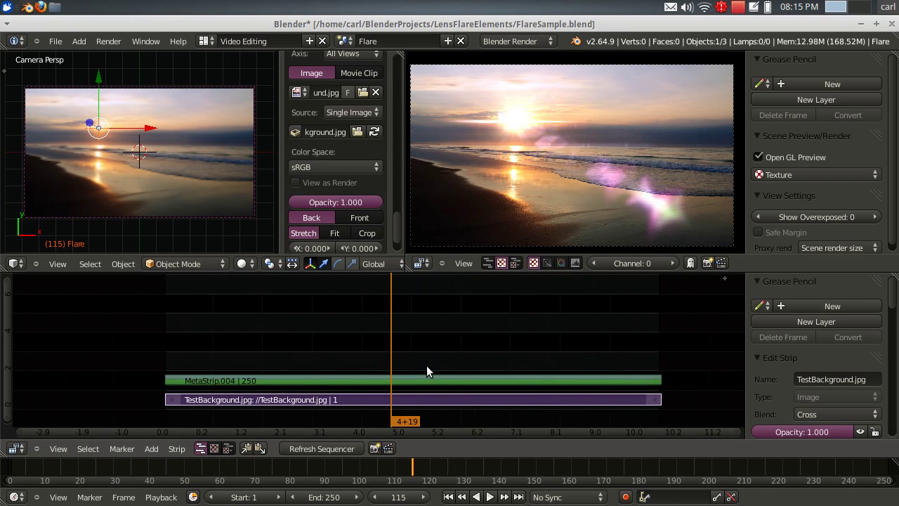
scroll(426, 365, "up", 1)
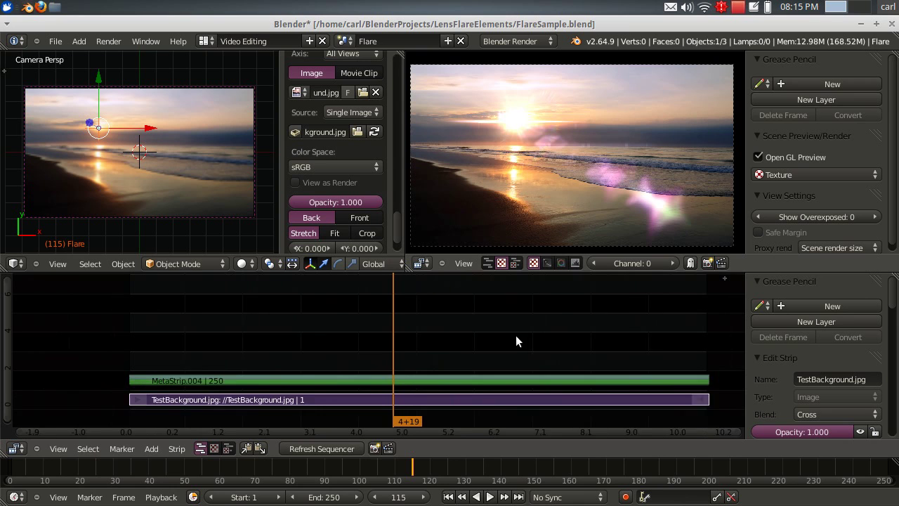
scroll(515, 337, "down", 1)
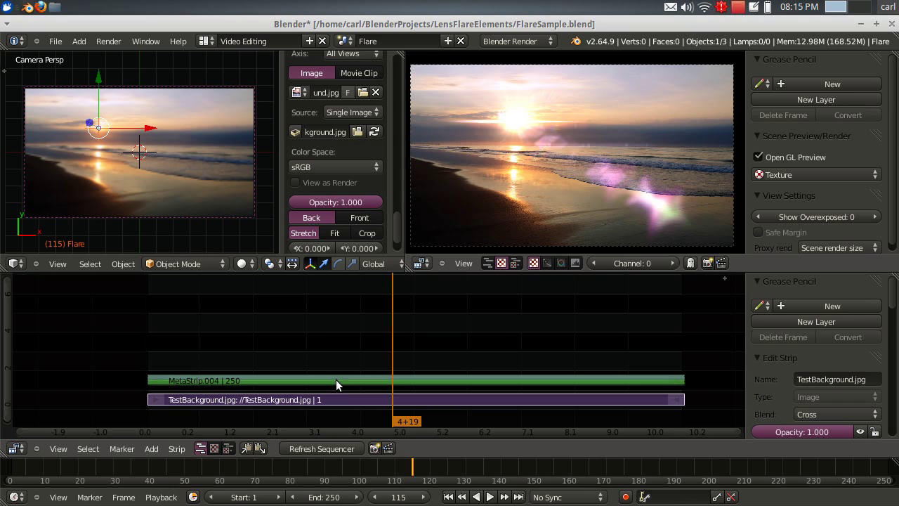
Group the selected flare strips into a single meta strip with Make Meta Strip
left_click(176, 448)
left_click(176, 449)
left_click(176, 449)
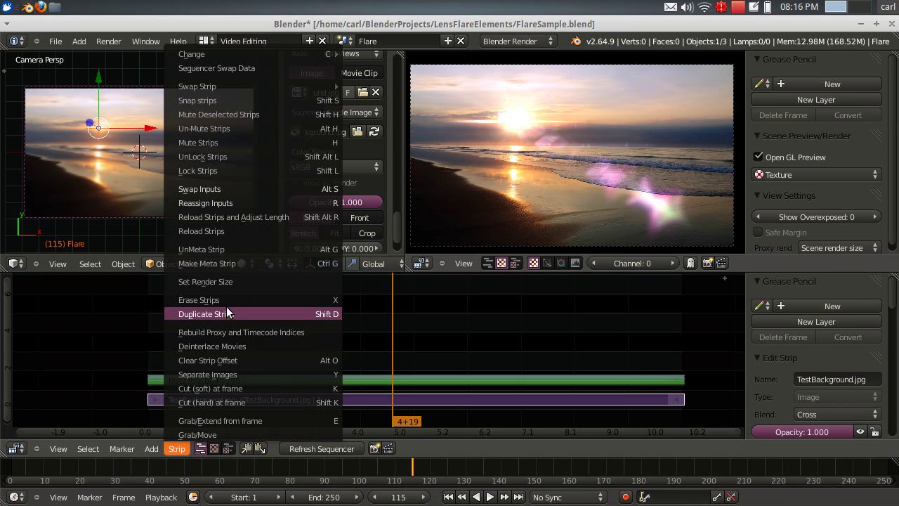
left_click(225, 263)
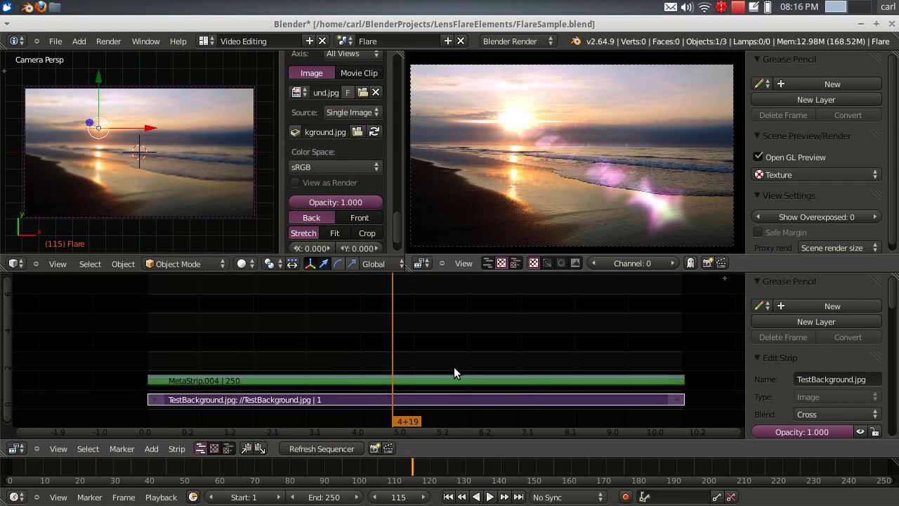
scroll(449, 369, "up", 2)
scroll(441, 365, "down", 1)
Set the meta strip's Blend mode to Add over the TestBackground.jpg strip
left_click(151, 450)
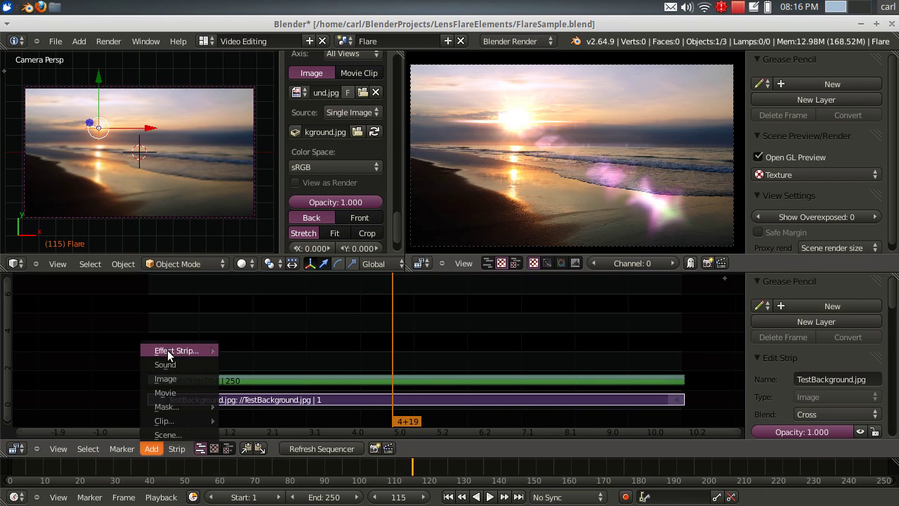
mouse_move(171, 351)
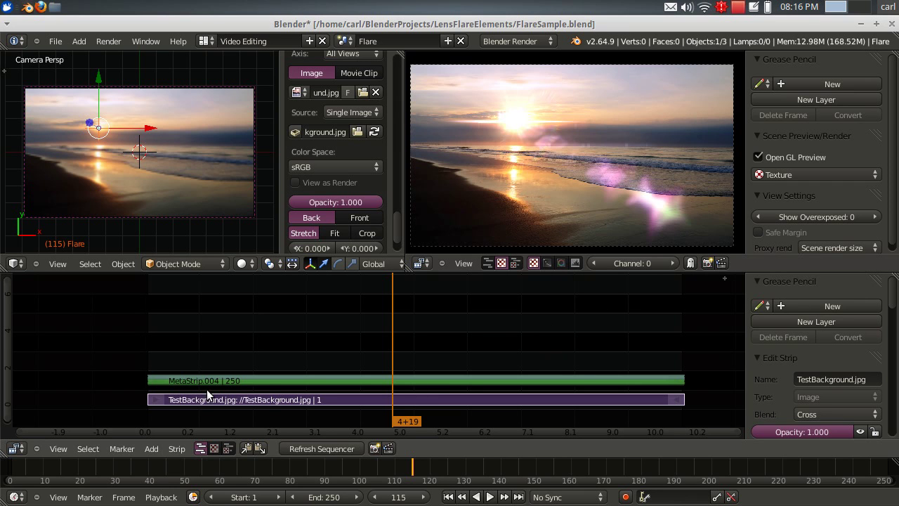
scroll(832, 365, "down", 3)
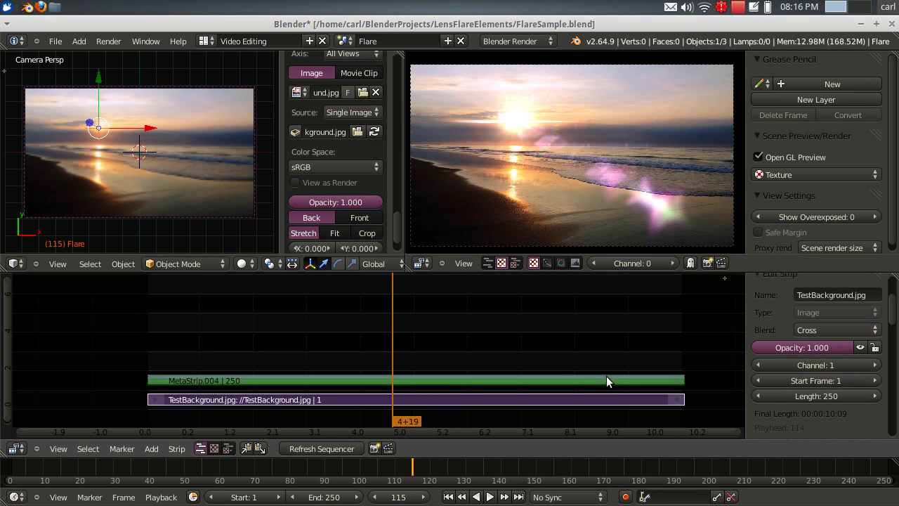
left_click(818, 329)
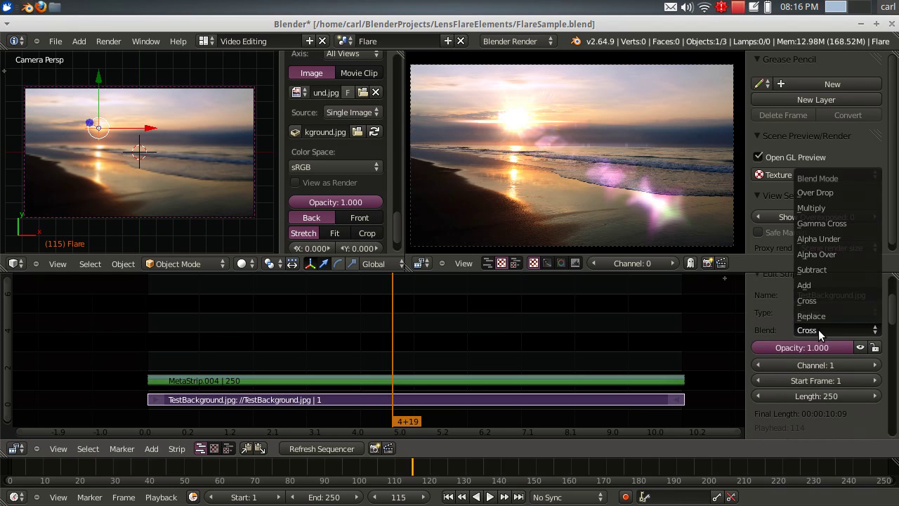
left_click(812, 284)
left_click(604, 382)
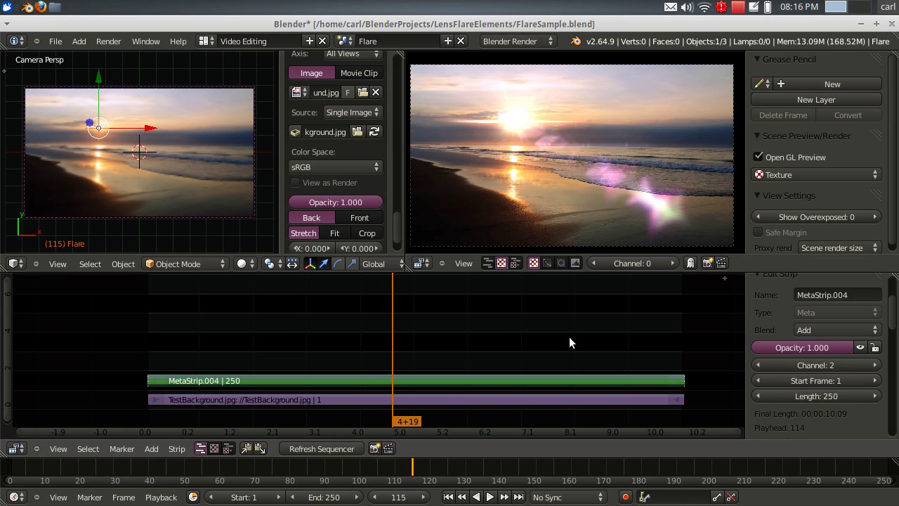
scroll(820, 363, "down", 5)
scroll(823, 372, "down", 5)
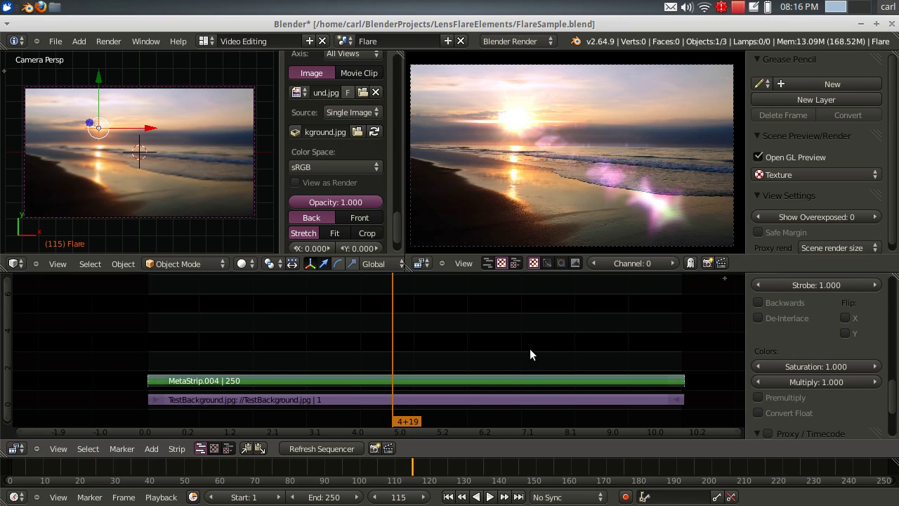
scroll(530, 349, "up", 2)
scroll(533, 349, "down", 1)
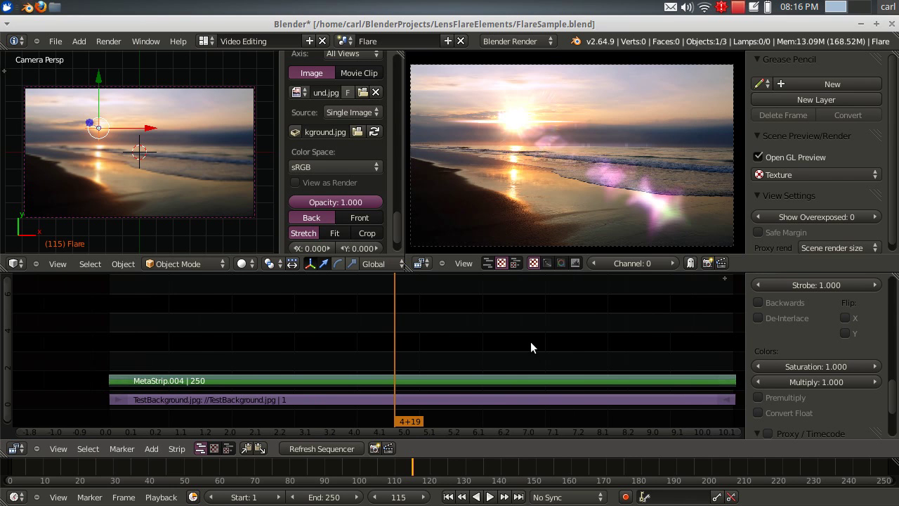
scroll(530, 345, "down", 2)
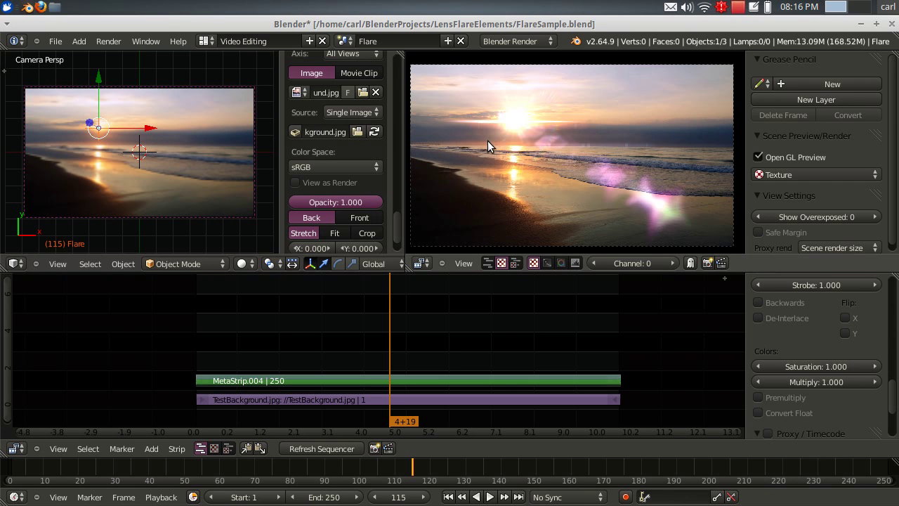
In Firefox, go from the carlirwin.com splash page to the DEKAF Productions home page (home1.html)
left_click(40, 7)
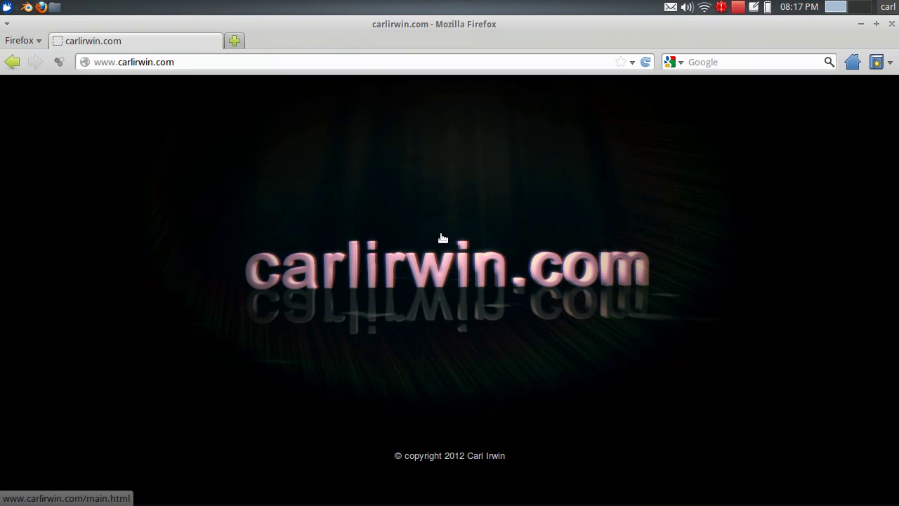
left_click(423, 280)
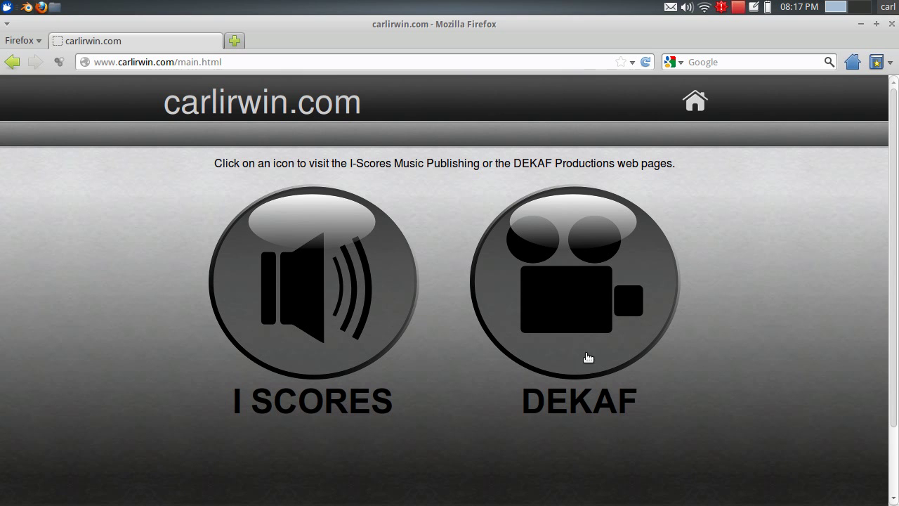
left_click(582, 292)
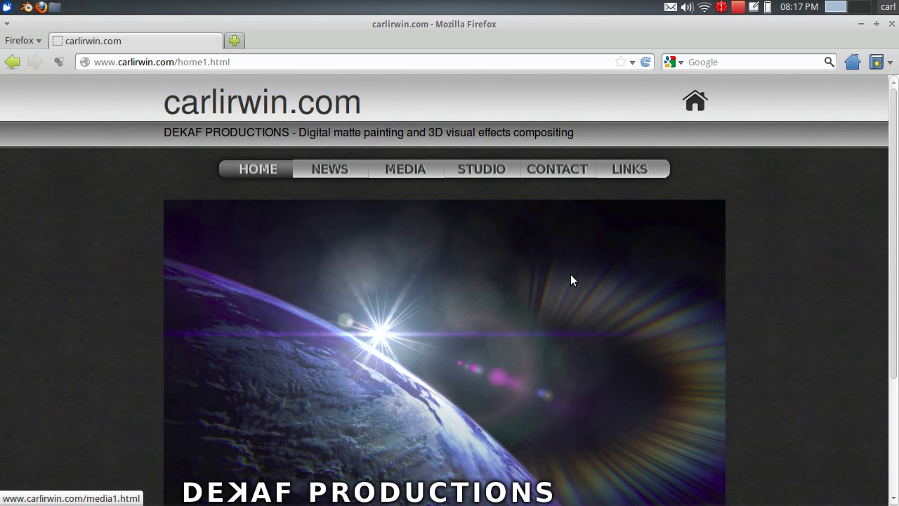
scroll(453, 289, "down", 4)
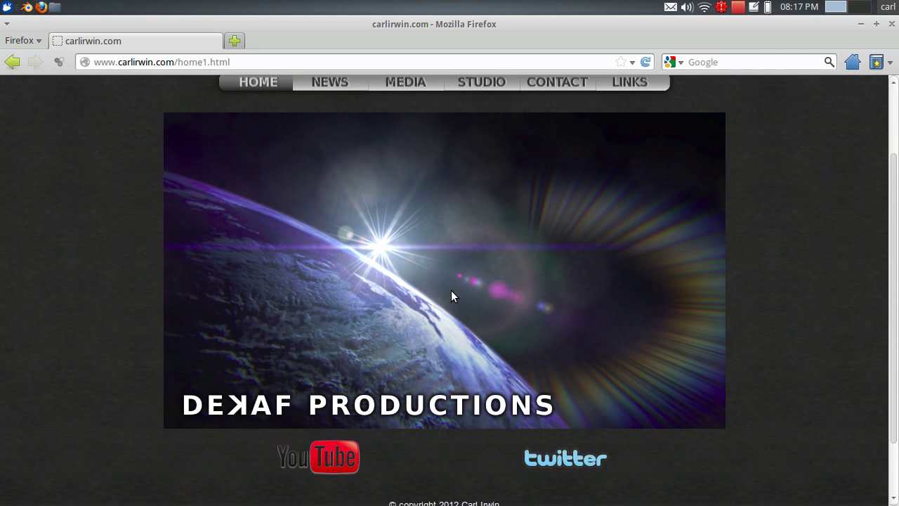
scroll(526, 326, "up", 2)
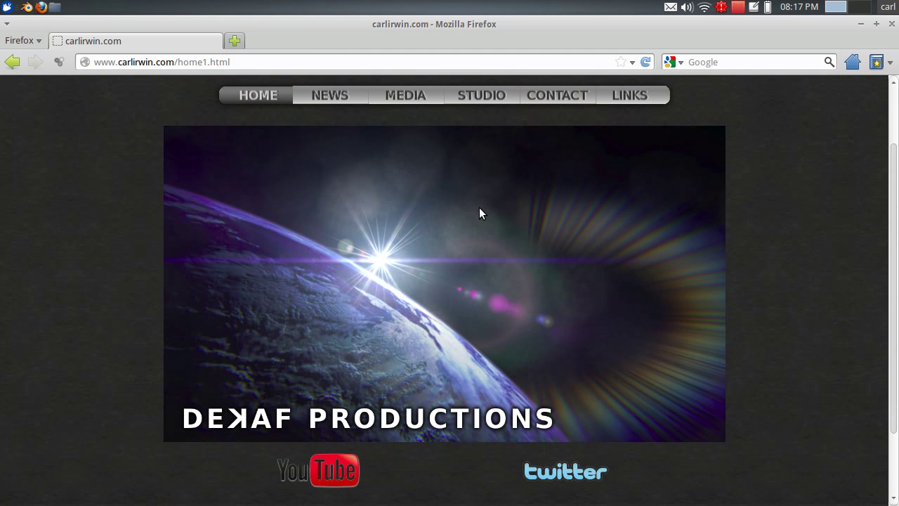
scroll(479, 214, "up", 2)
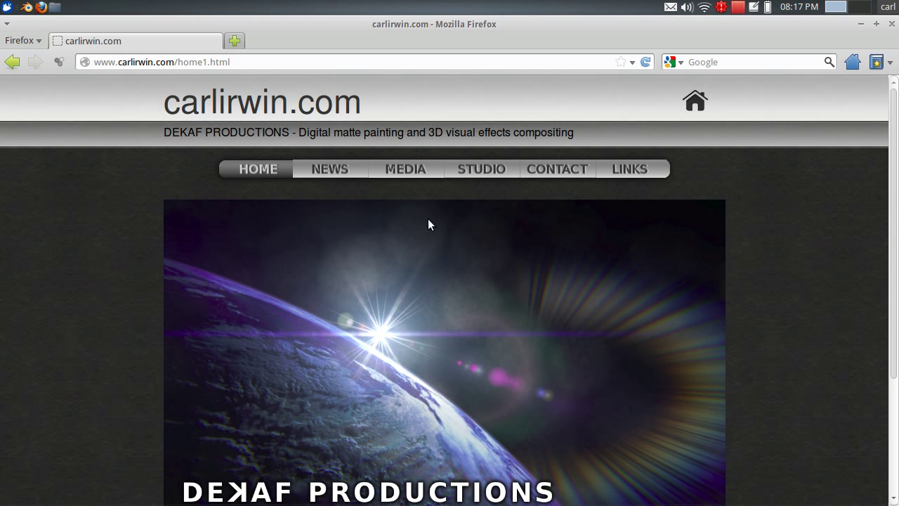
Browse the carlirwin.com Media page's Blender tutorials, such as OpenGL Lens Flare and Textured Halo Smoke
left_click(410, 171)
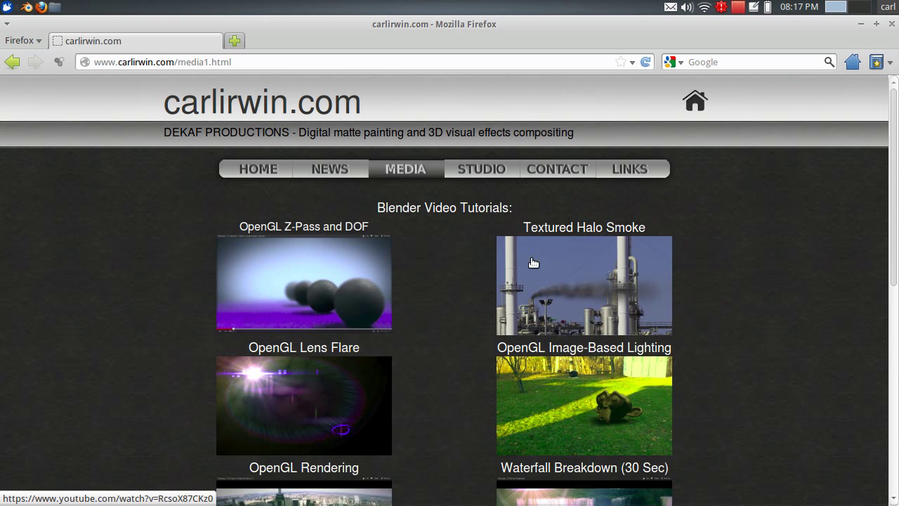
scroll(531, 260, "down", 5)
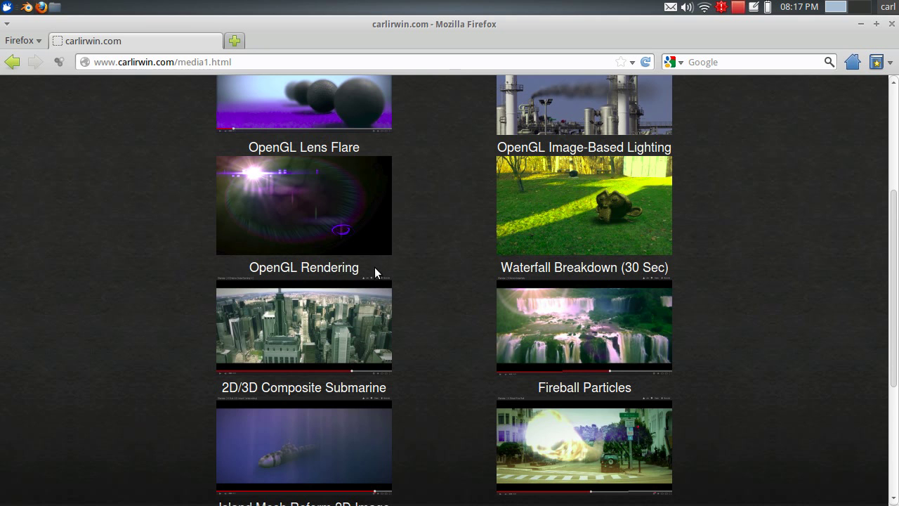
scroll(455, 260, "up", 5)
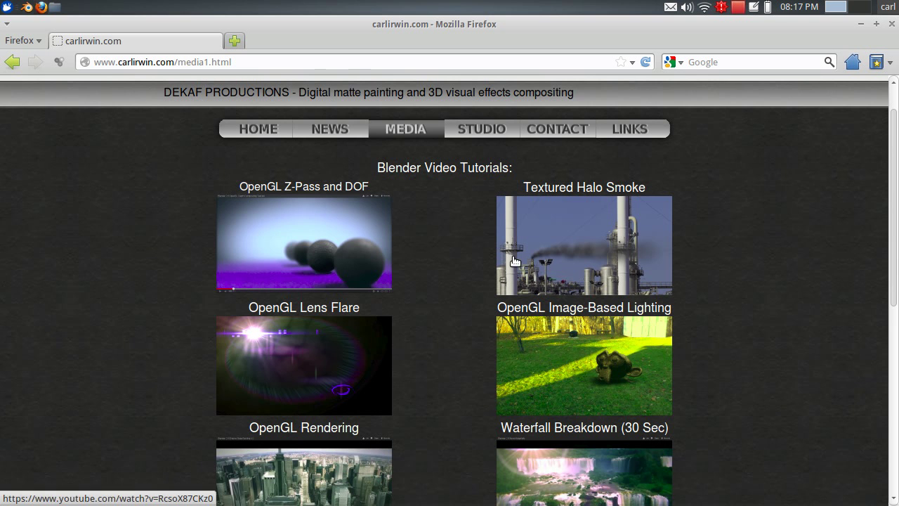
scroll(423, 311, "down", 2)
scroll(422, 311, "down", 1)
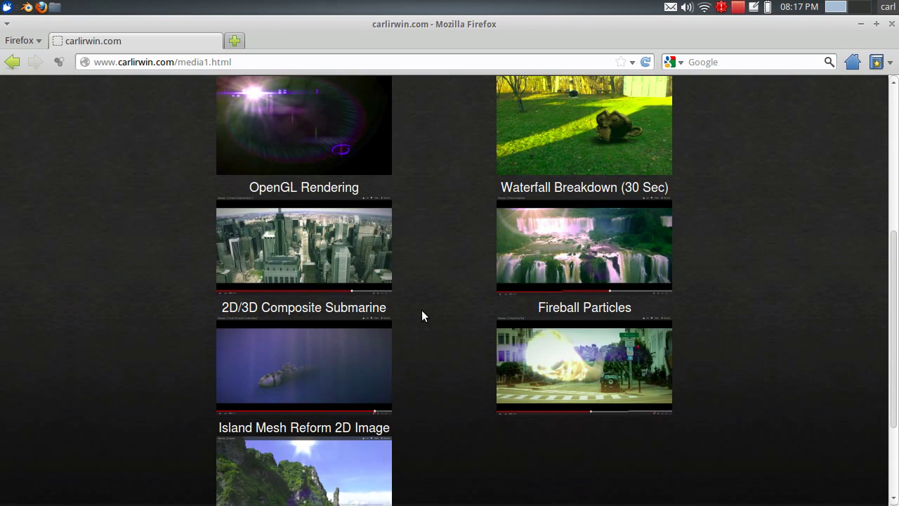
scroll(422, 311, "up", 4)
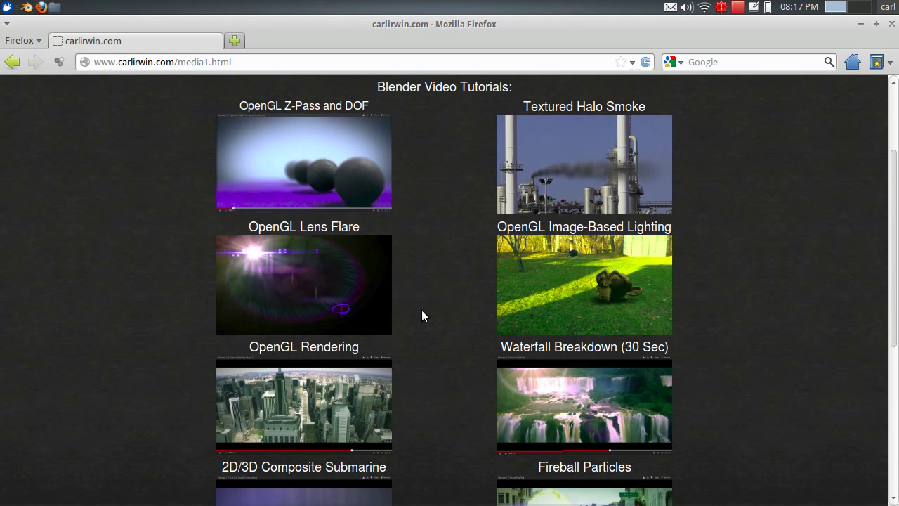
scroll(421, 311, "down", 3)
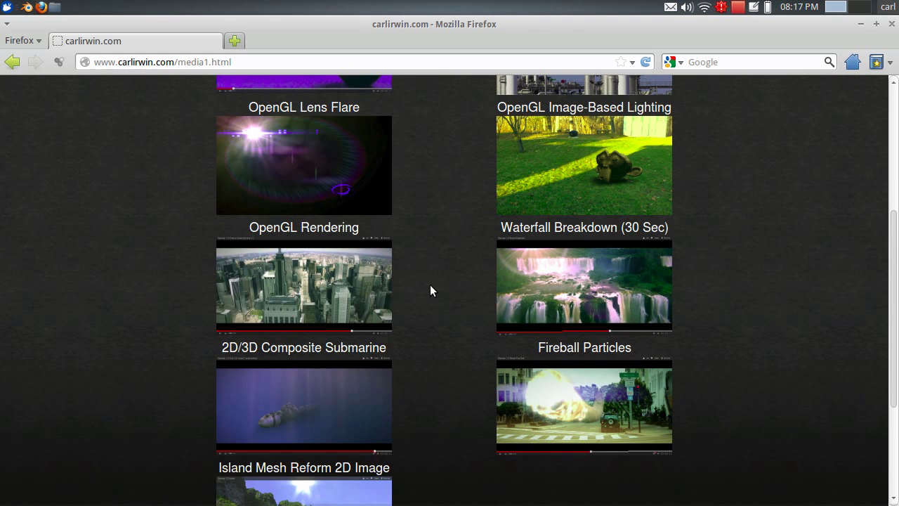
scroll(430, 286, "up", 3)
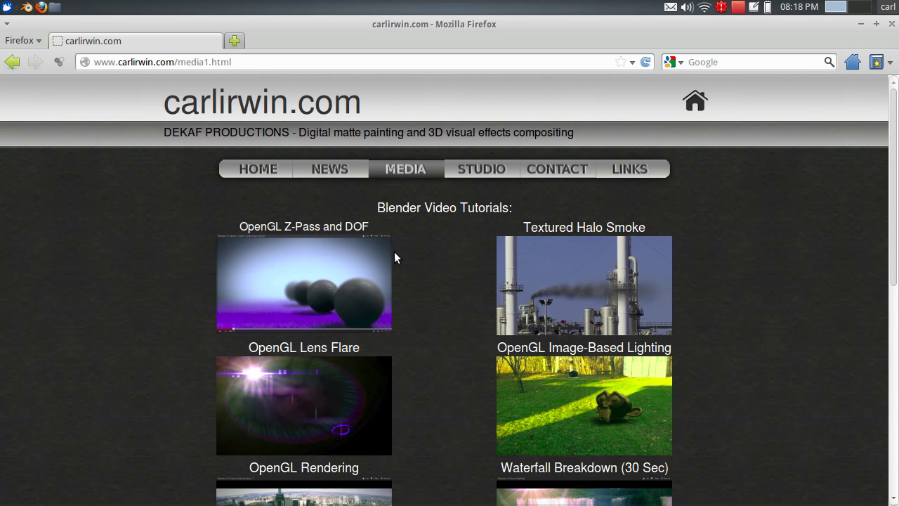
left_click(27, 7)
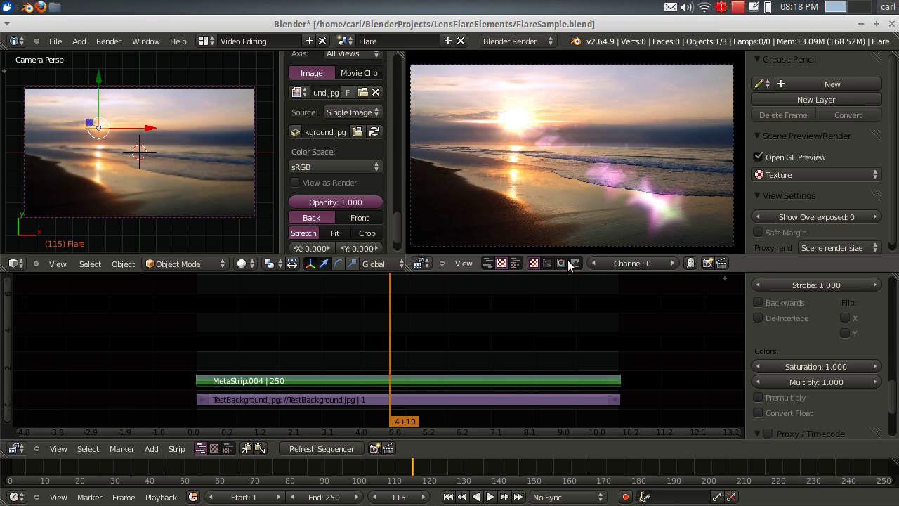